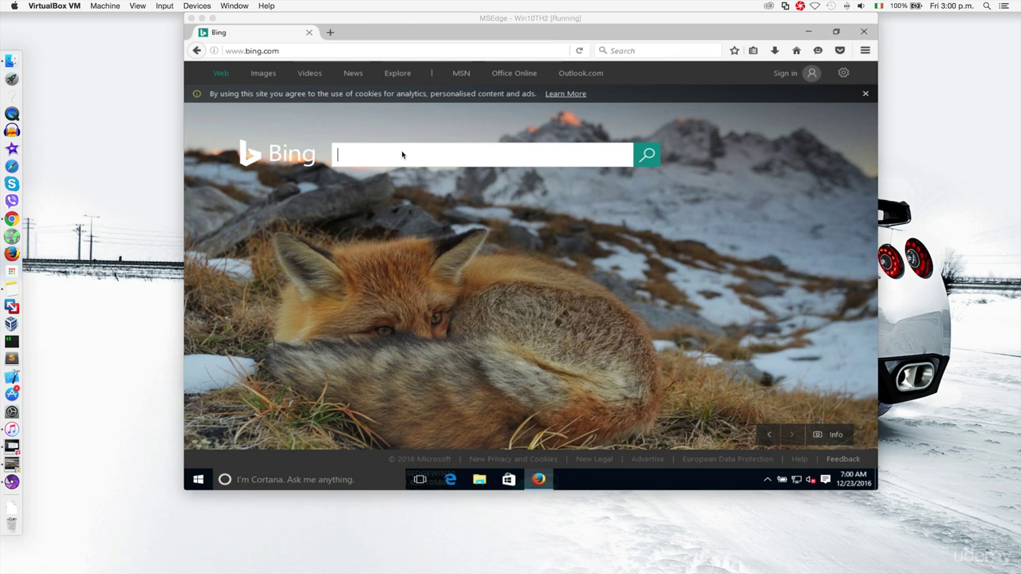
Step: Search Bing for "wwwww" in the Windows virtual machine's browser and switch to Wireshark on the Kali machine
type("wwwwww")
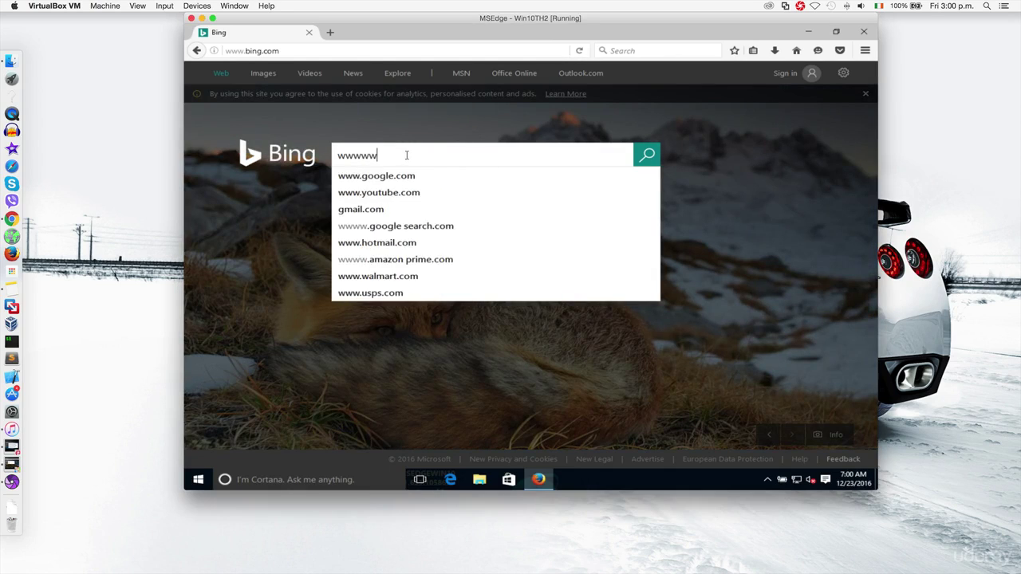
key("Return")
key("ctrl+Left")
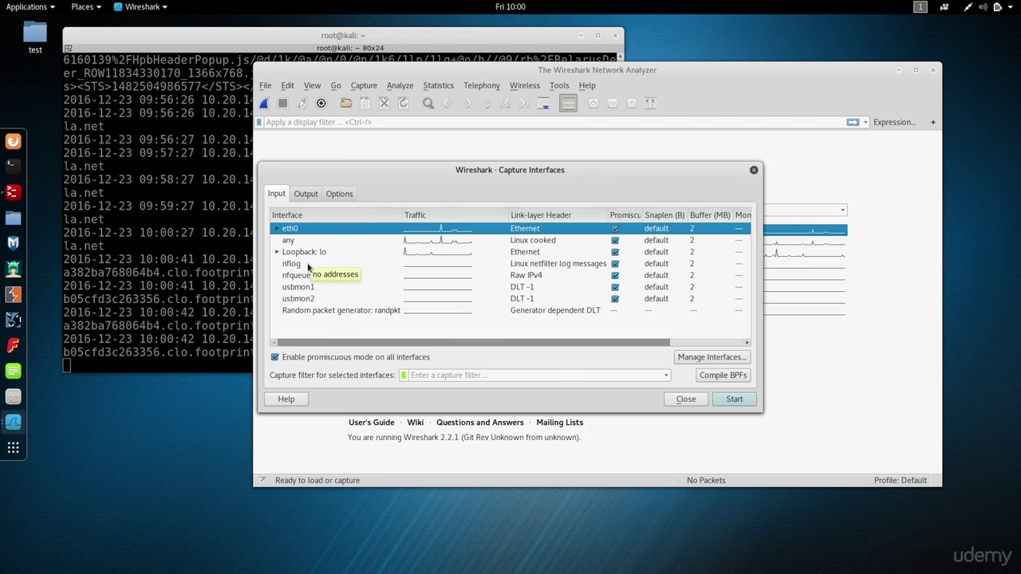
Step: Try selecting nflog and nfqueue alongside eth0 as well as the any interface, and leave only eth0 selected for capture
left_click(308, 265, "ctrl")
left_click(309, 275, "ctrl")
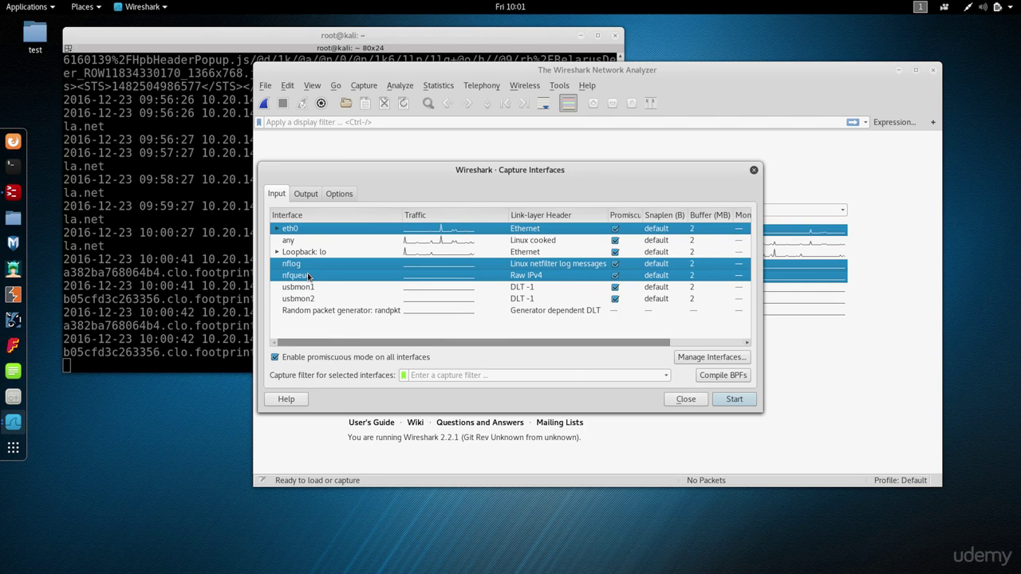
left_click(298, 241)
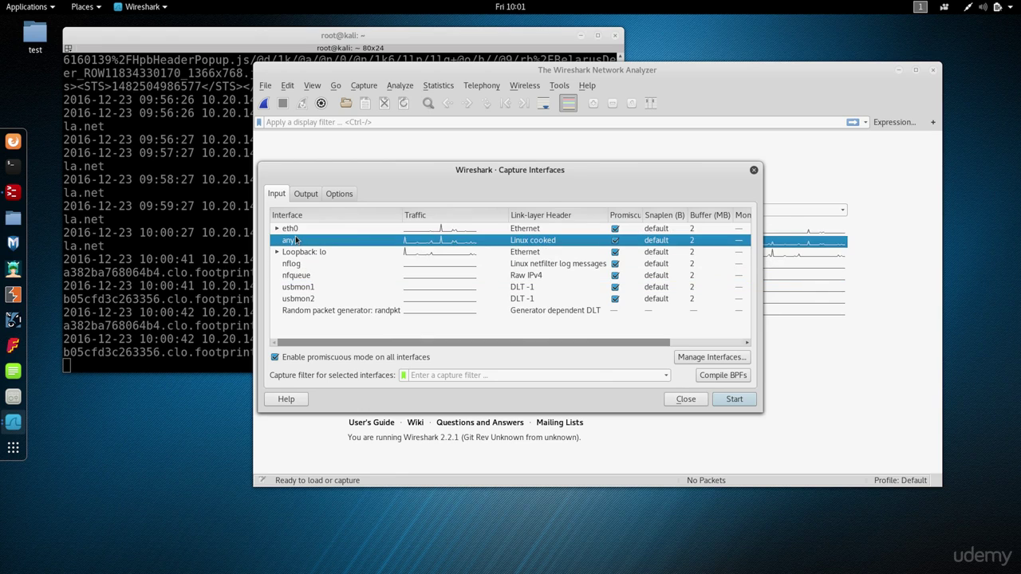
left_click(296, 228)
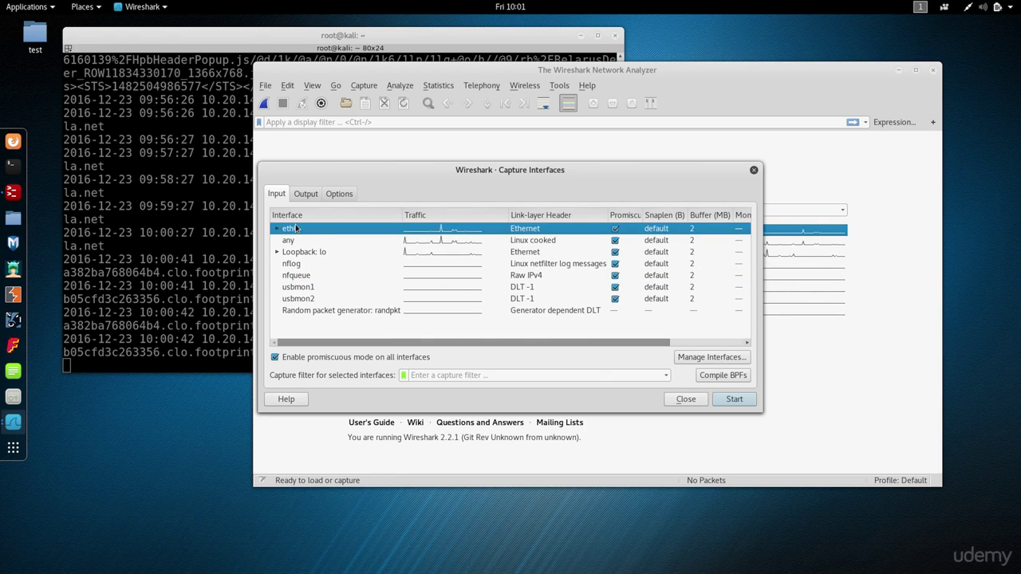
Step: Inspect the capture output settings and the chooser for a permanent capture file, without choosing a file
left_click(306, 196)
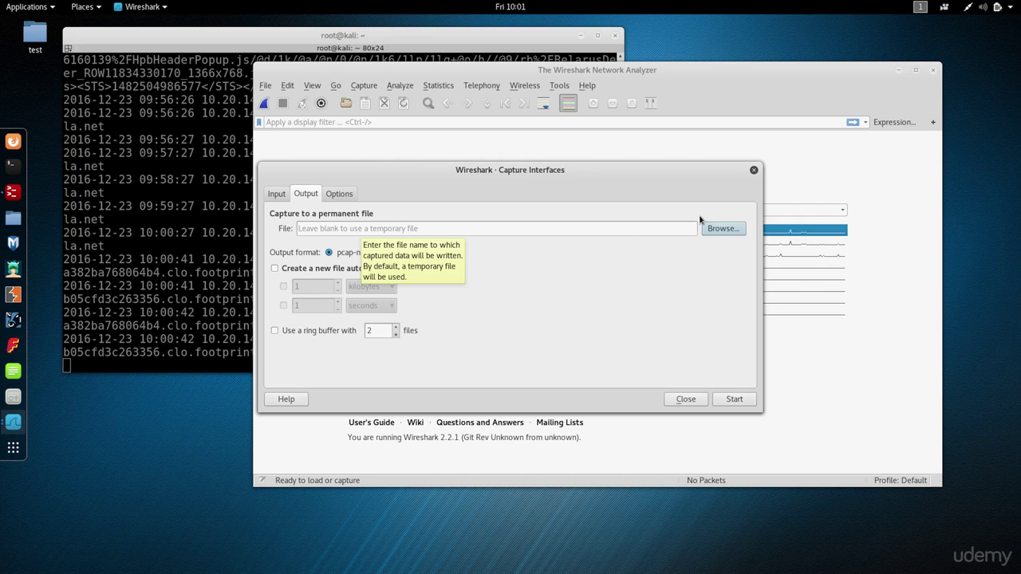
left_click(722, 229)
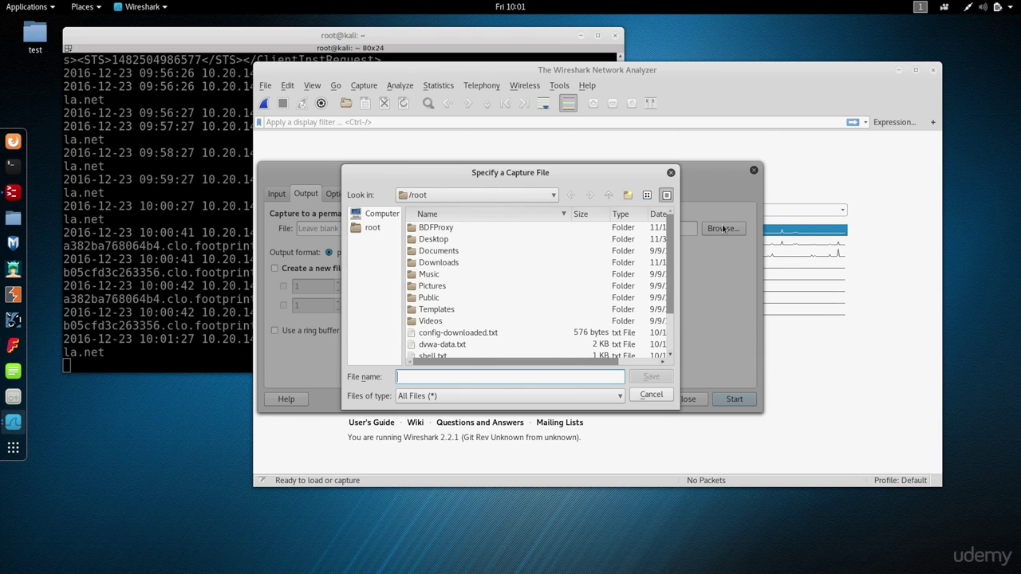
left_click(649, 395)
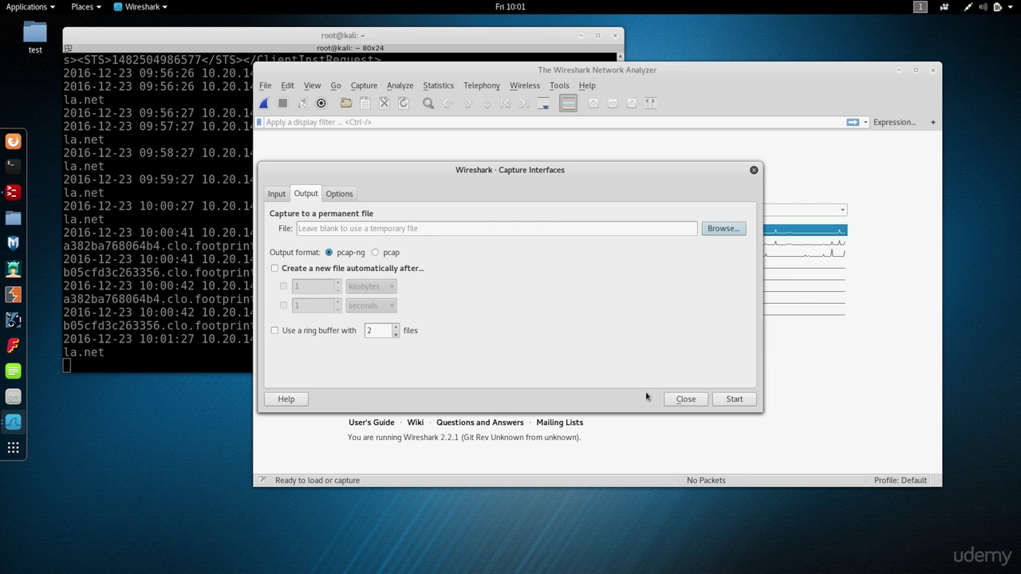
Step: Start capturing on the eth0 interface and maximize the Wireshark window
left_click(276, 195)
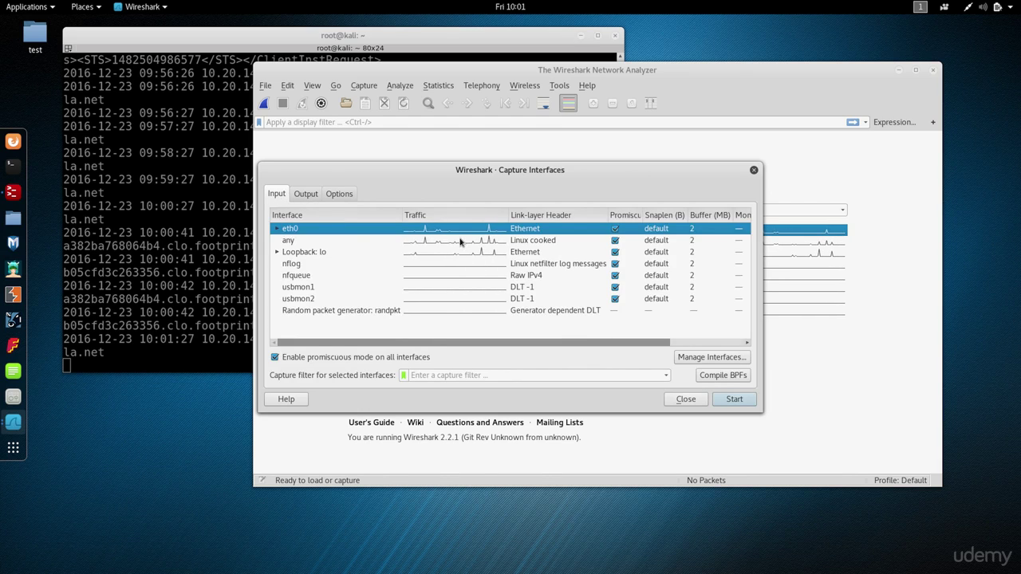
left_click(734, 398)
double_click(482, 70)
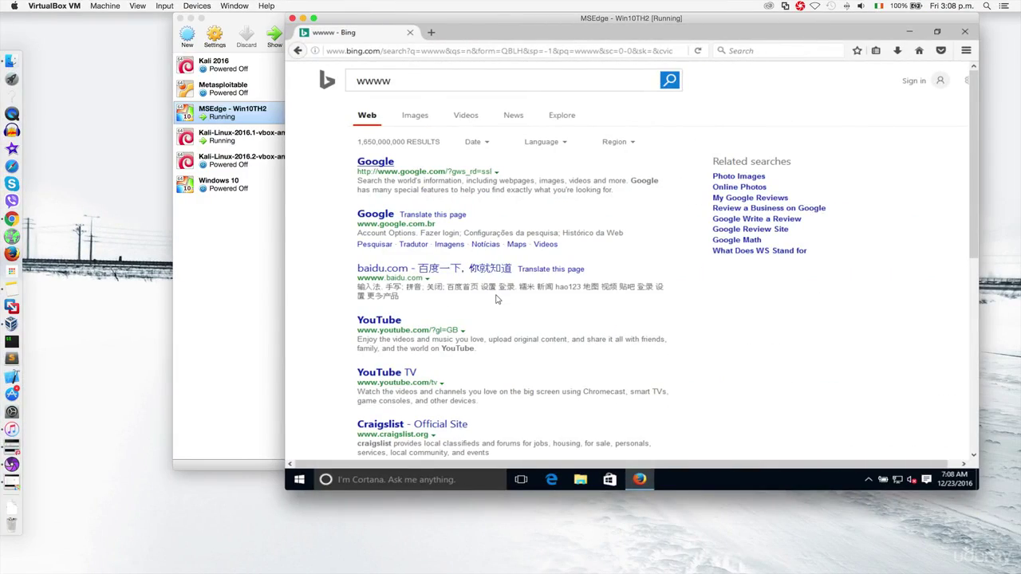
Step: In the Windows machine's browser, search Bing for "gtr" and open the rear-view Nissan GT-R harbour photo from the image results
left_click(408, 82)
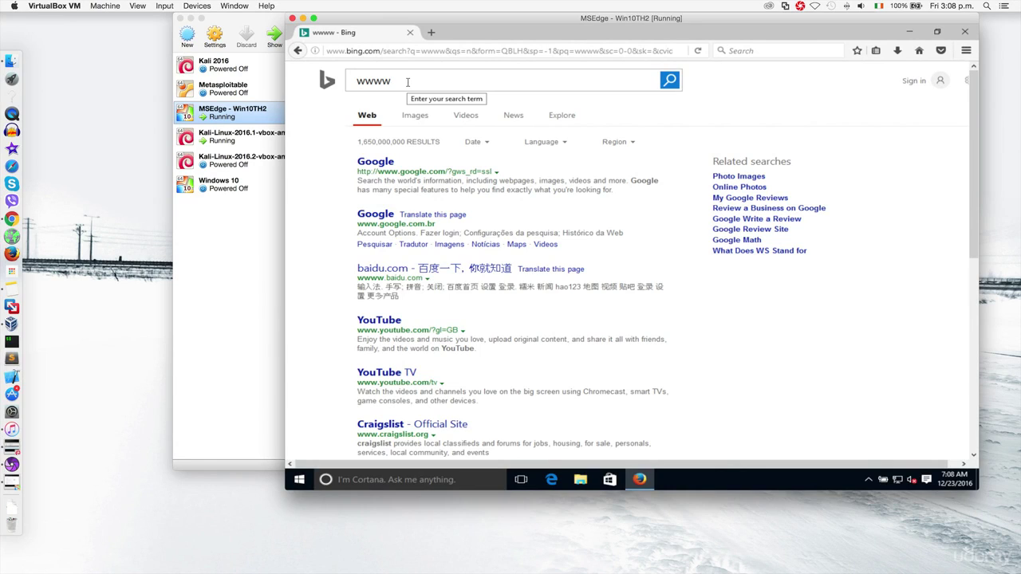
double_click(408, 82)
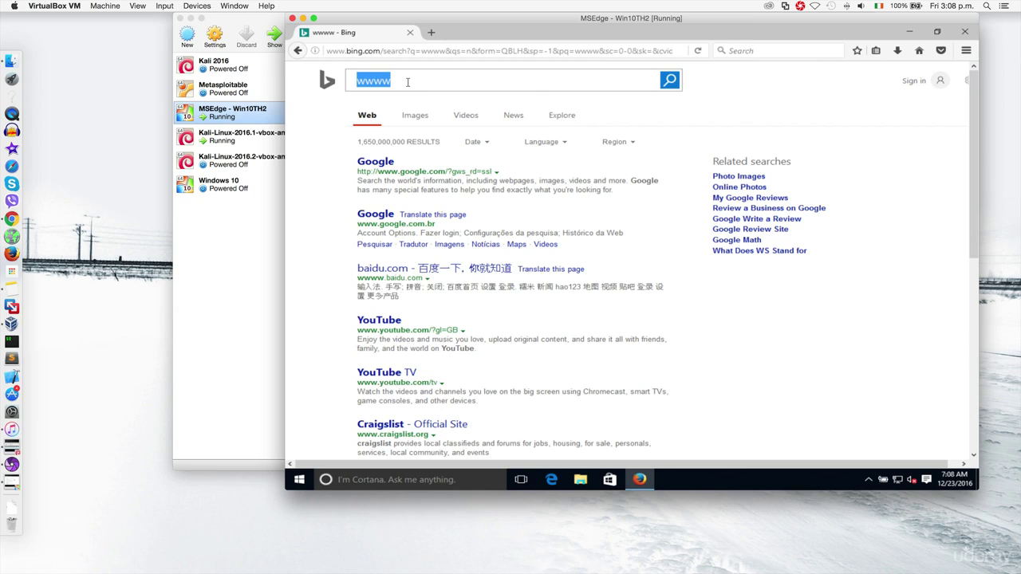
type("gtr")
key("Return")
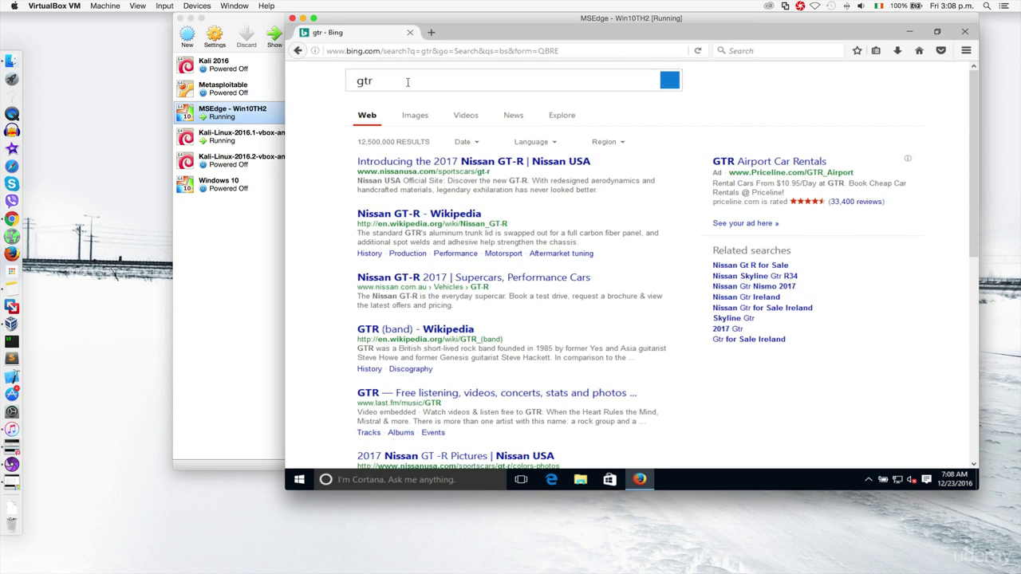
left_click(415, 118)
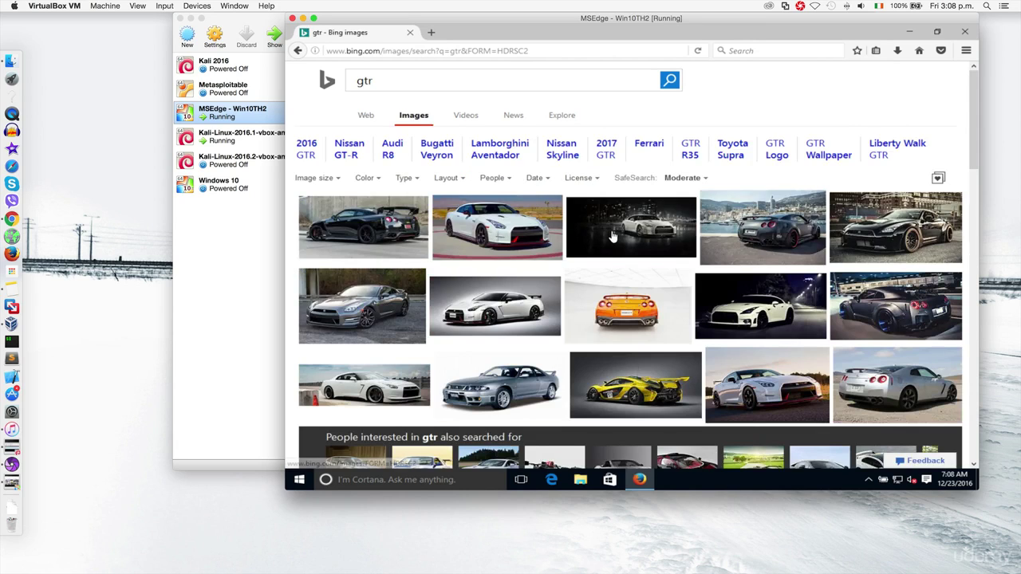
left_click(770, 213)
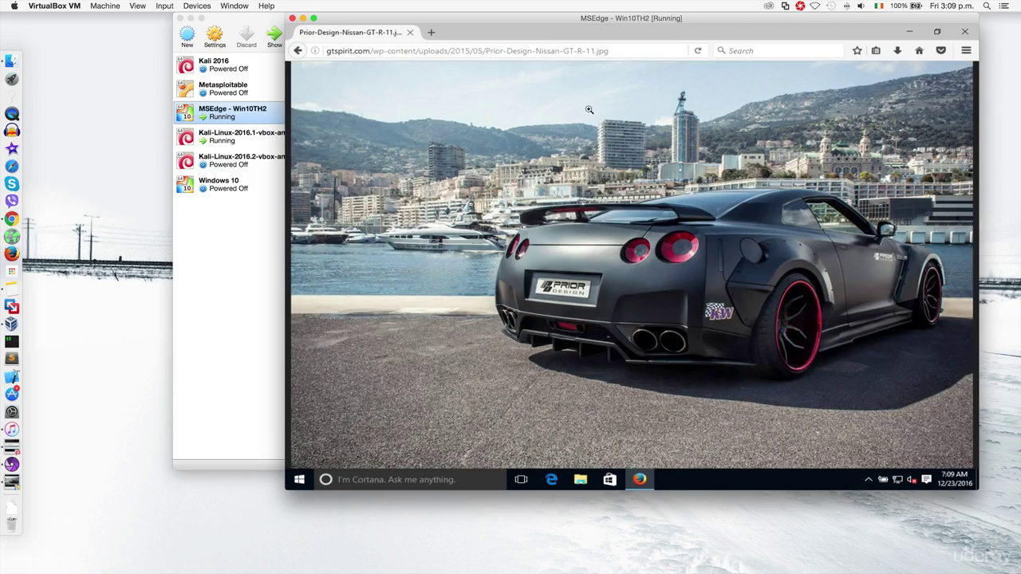
Step: Go back to bing.com and search for "dailymotion" to generate more web traffic
left_click(594, 50)
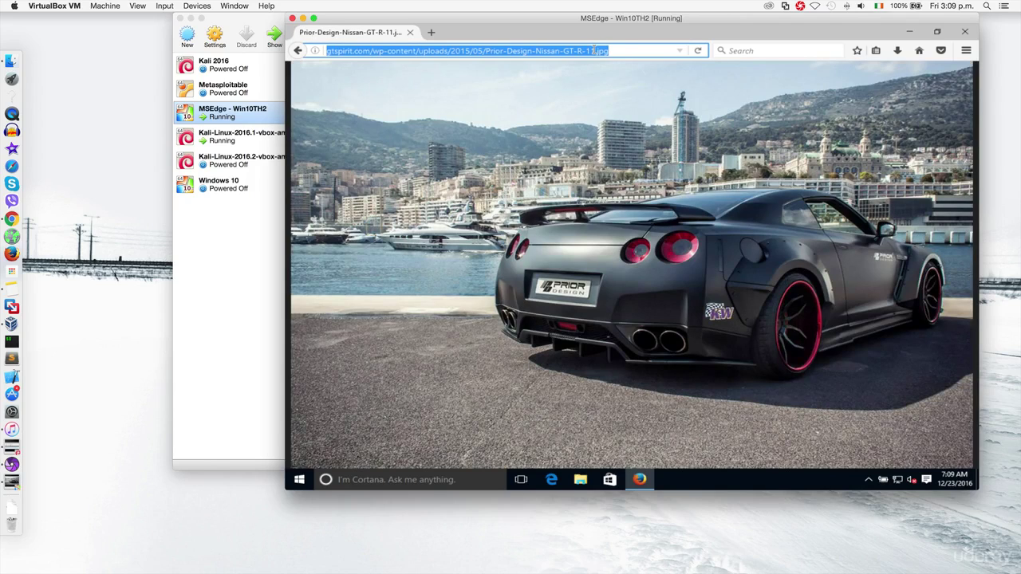
type("bing.com/")
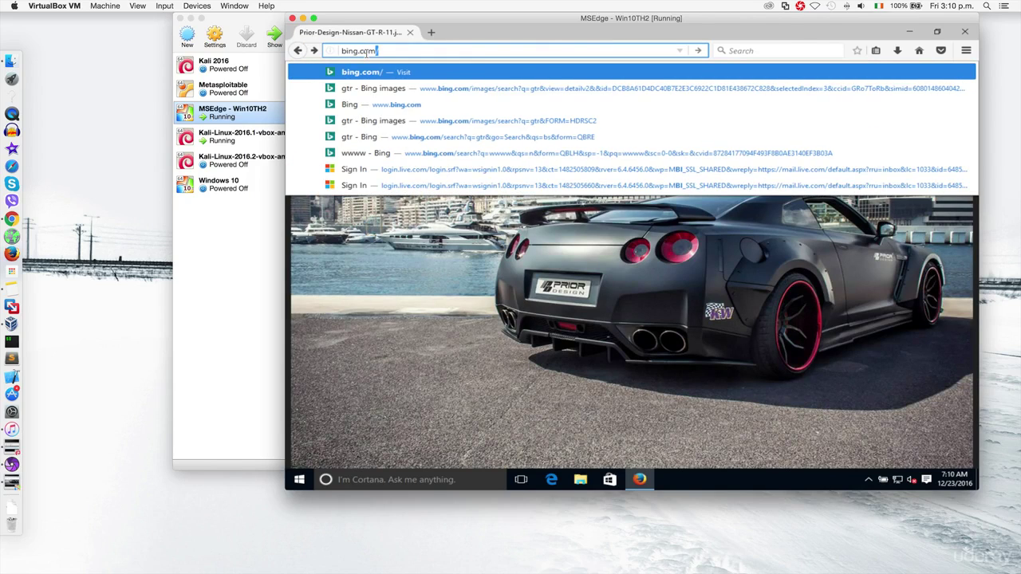
key("Return")
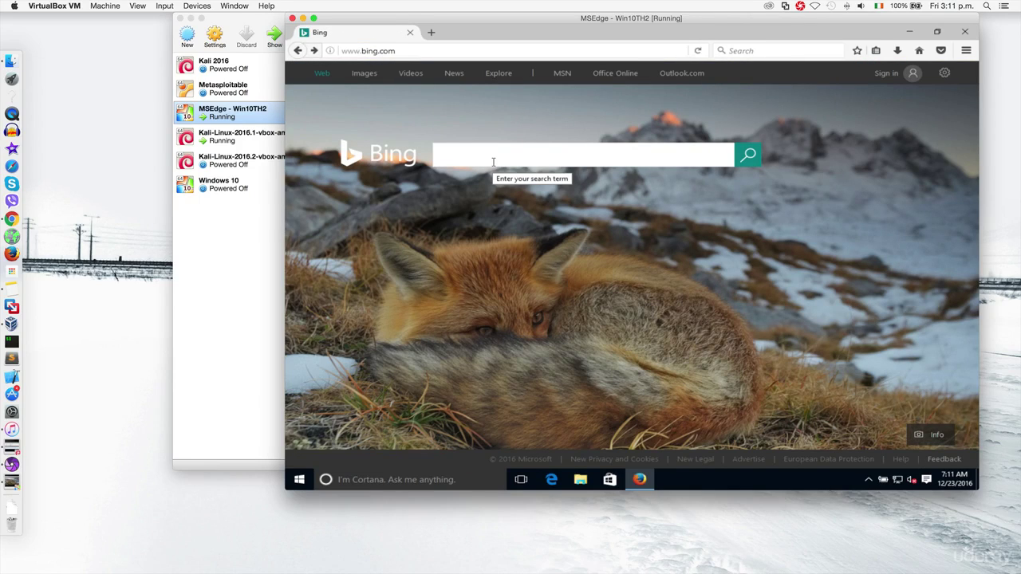
type("dailymotio")
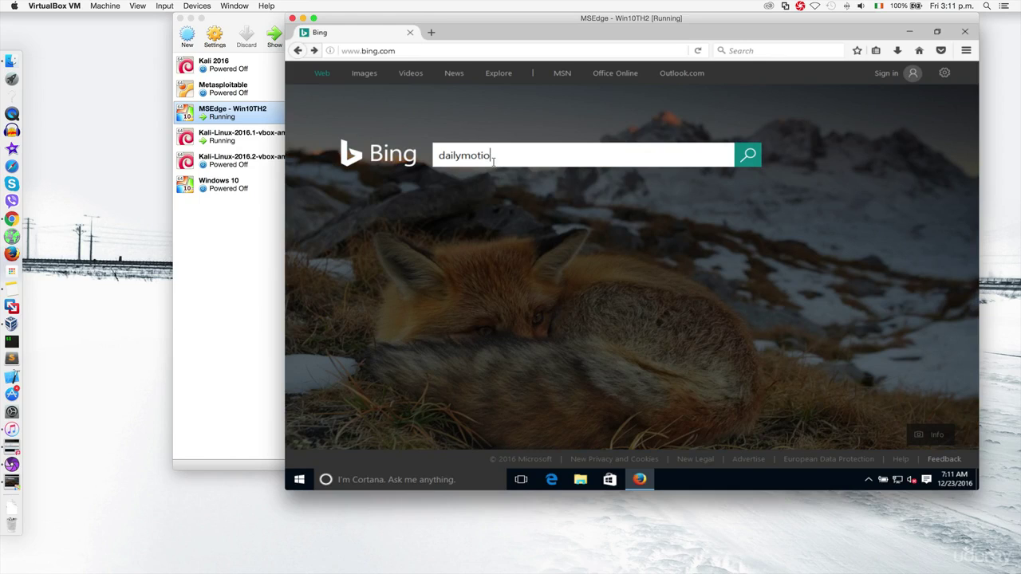
type("n")
key("Return")
left_click(493, 165)
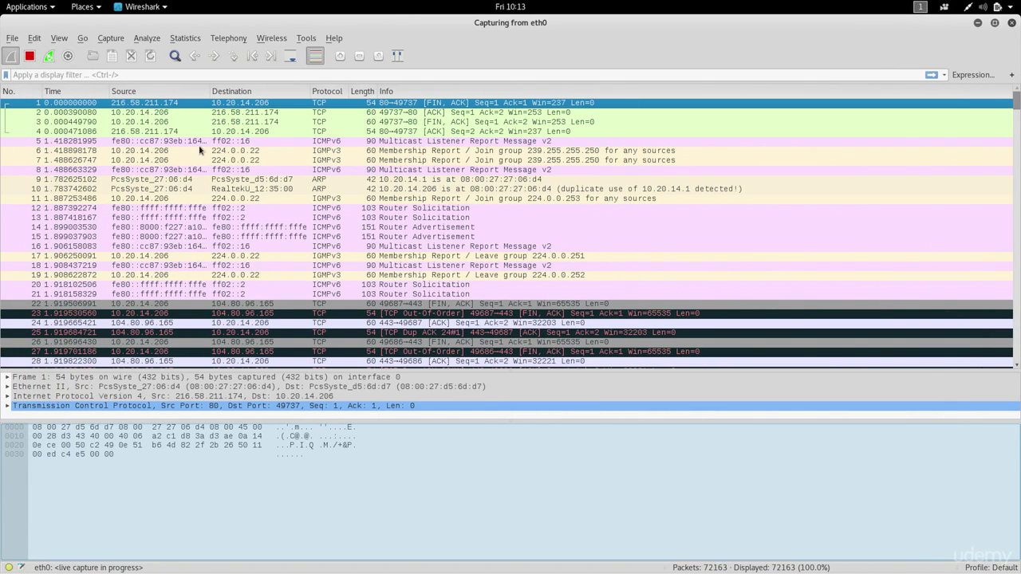
Step: Switch to Wireshark, stop the live eth0 capture and step through the first four captured packets
left_click(31, 57)
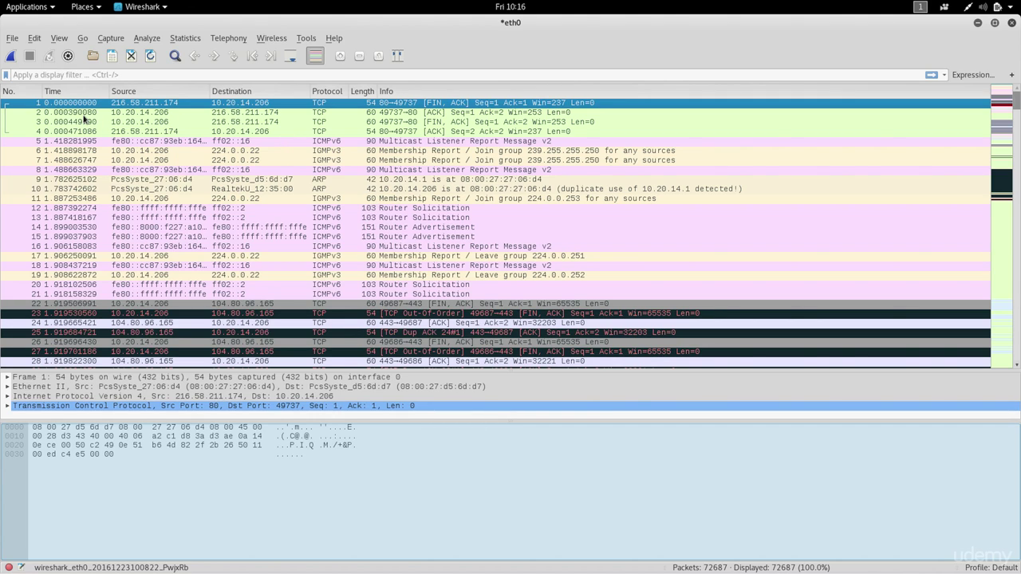
key("Down")
key("Down")
key("Down")
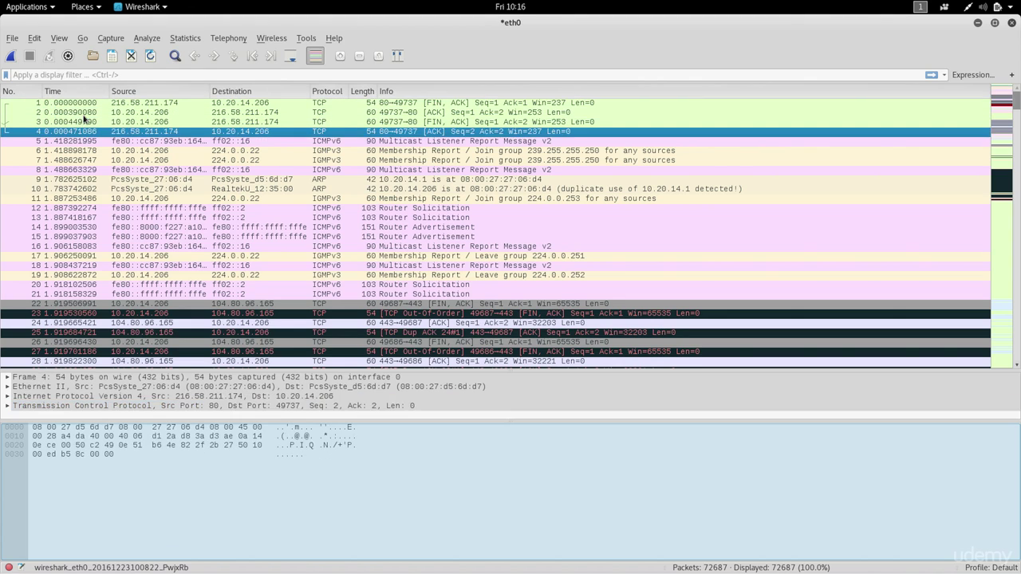
key("Home")
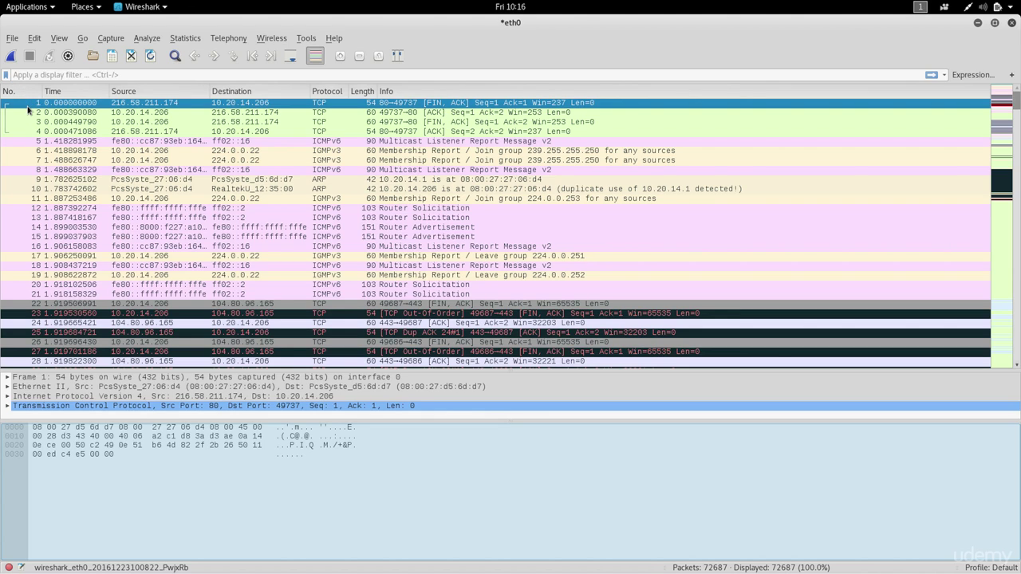
key("Down")
key("Down")
key("Down")
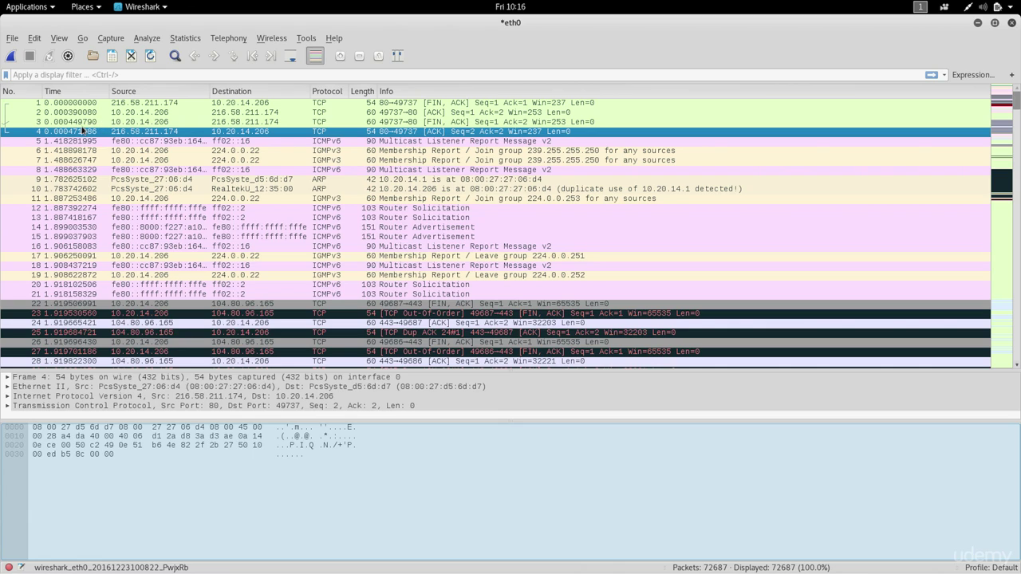
Step: Compare the source, protocol and info columns of packets 1, 5 and 9
left_click(138, 105)
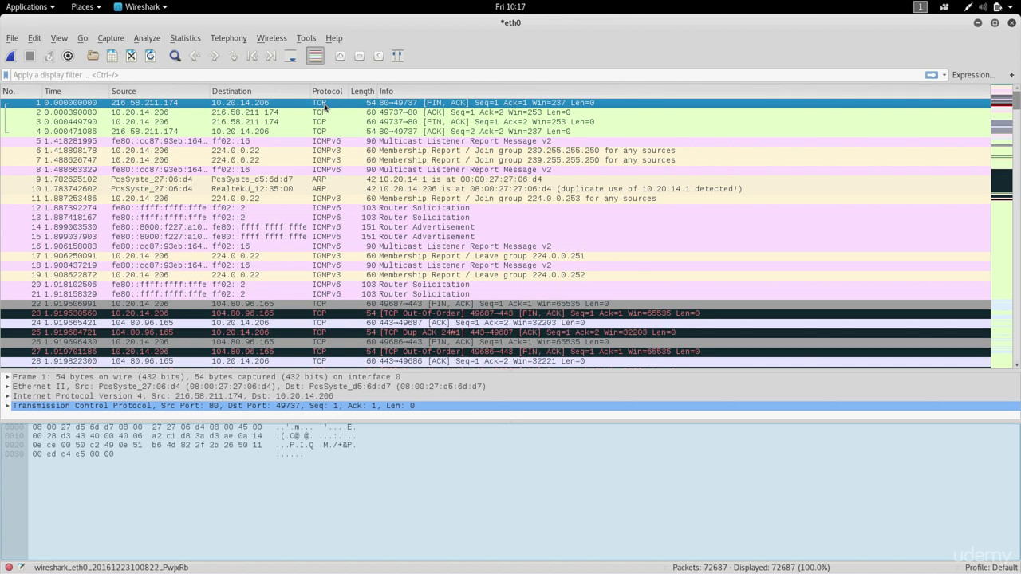
left_click(330, 142)
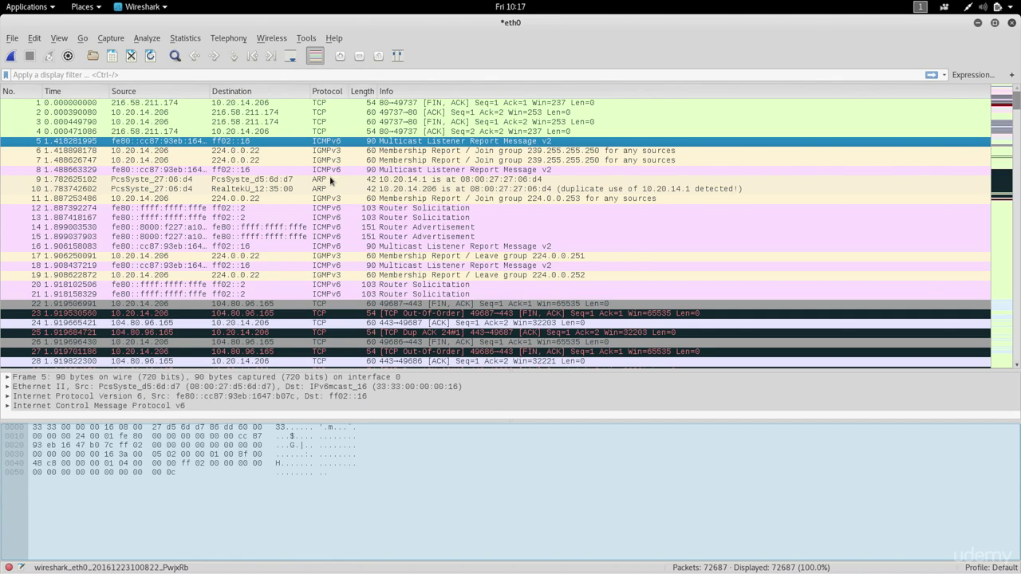
left_click(331, 181)
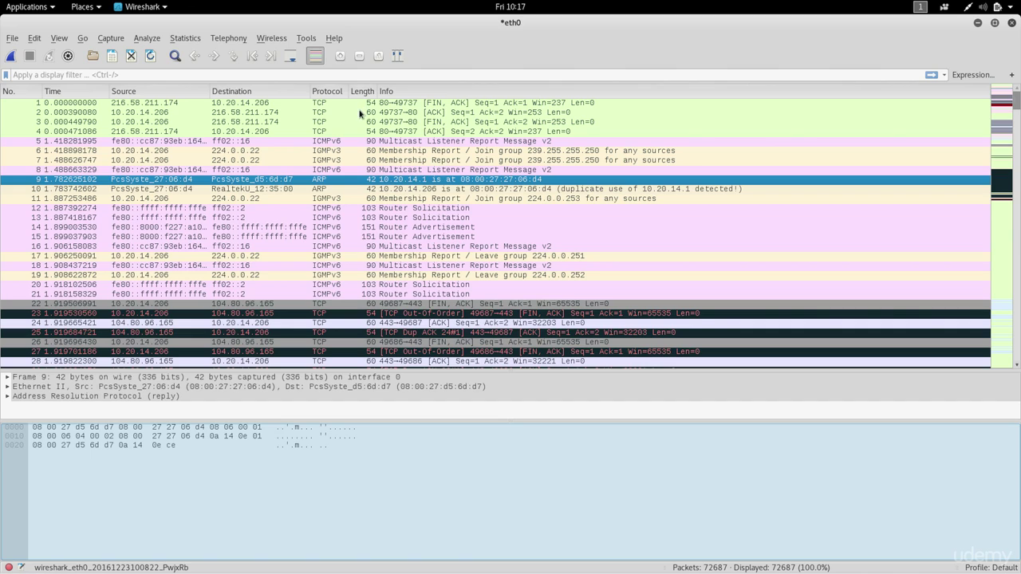
left_click(401, 104)
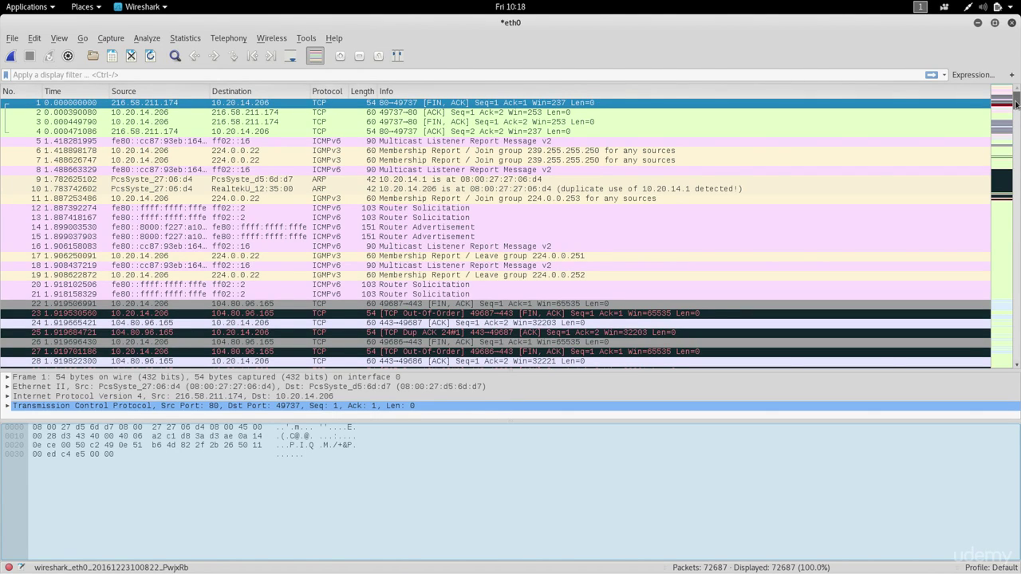
Step: Browse further into the packet list and back towards its start, comparing the row colours used for each protocol
left_click_drag(1016, 103, 1016, 109)
scroll(533, 279, "up", 15)
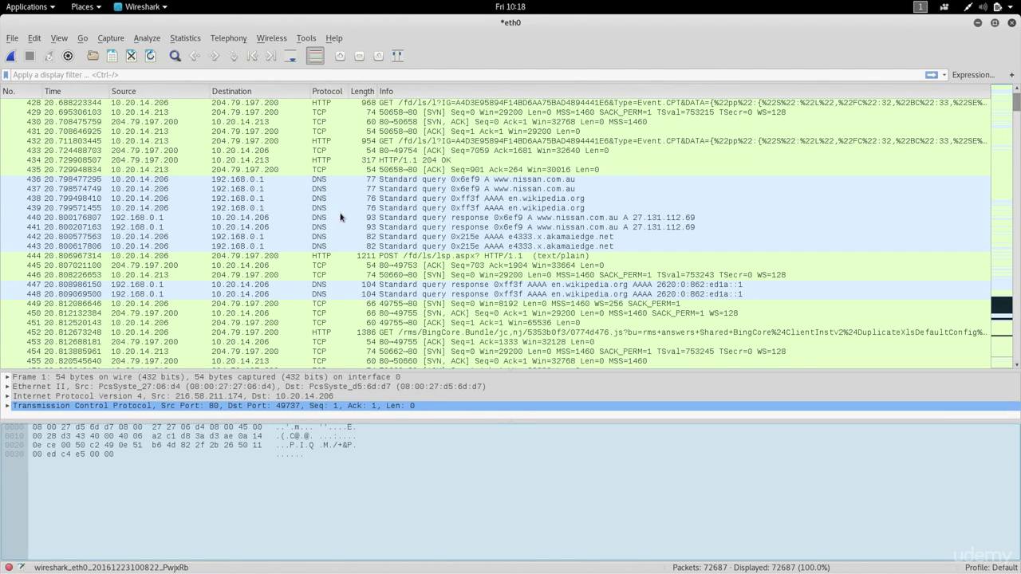
scroll(341, 217, "up", 20)
scroll(341, 216, "up", 20)
scroll(341, 216, "up", 20)
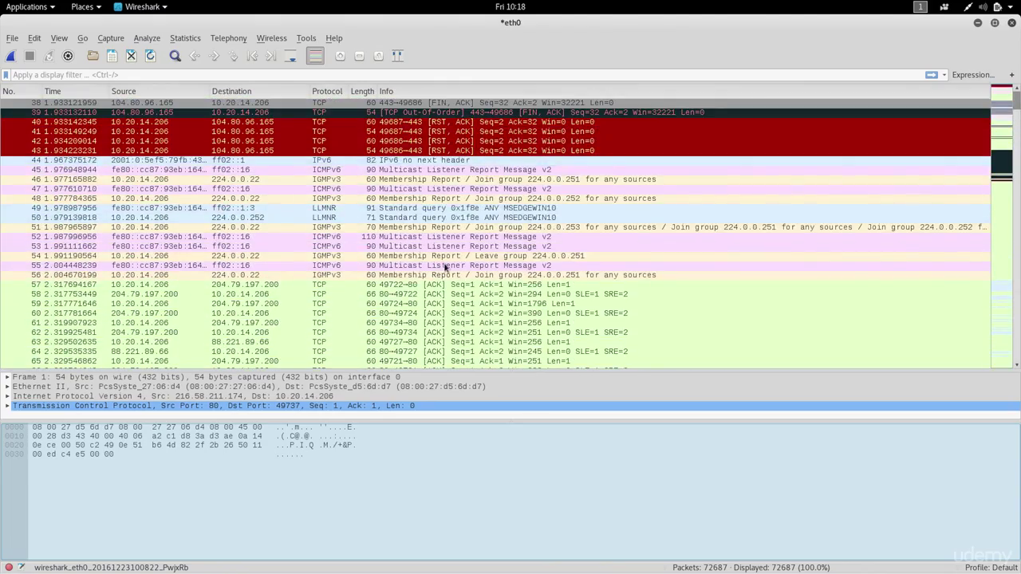
Step: Open packet 1 in its own detail window, look over its layers and close the window
scroll(445, 267, "up", 12)
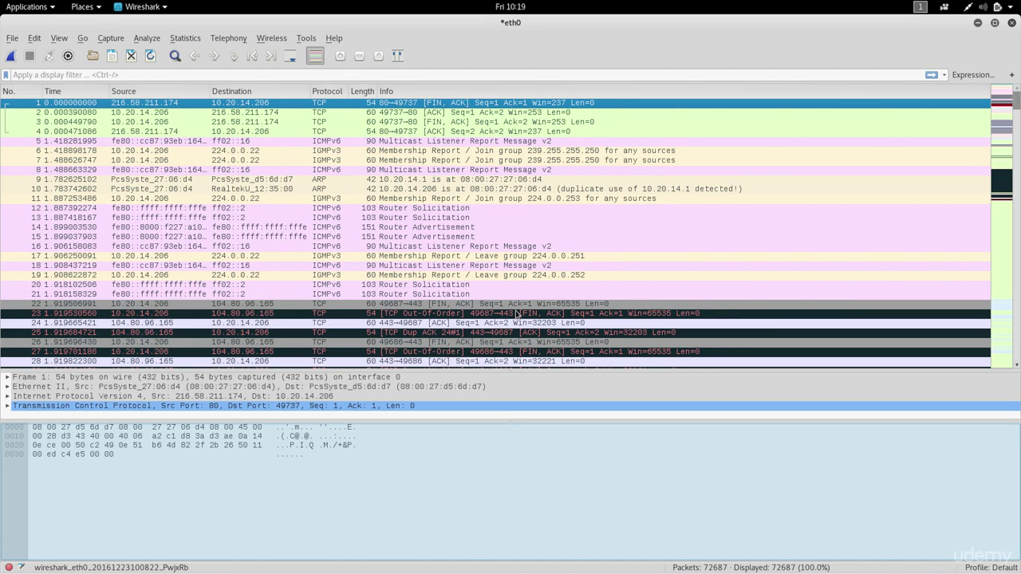
double_click(348, 108)
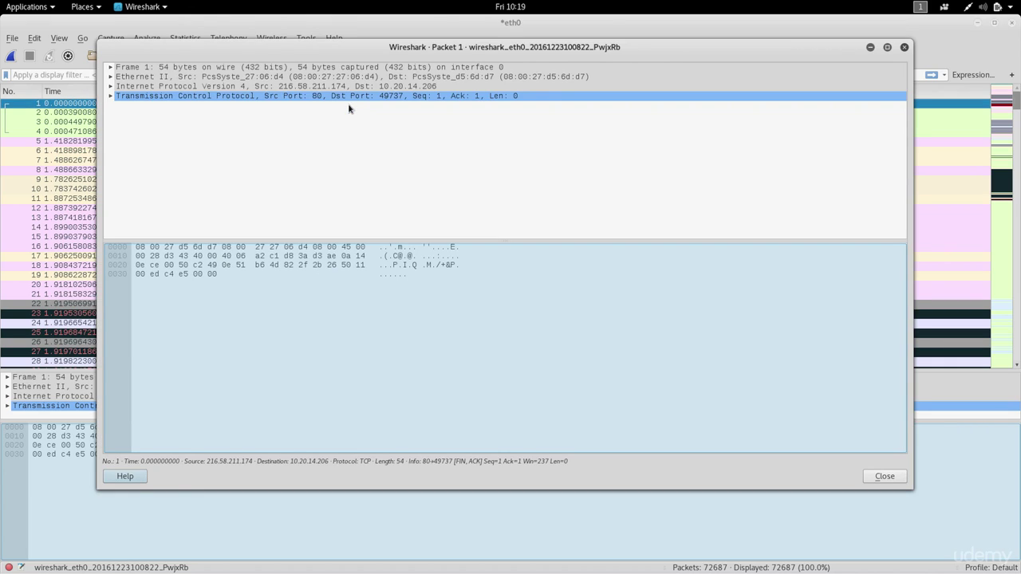
left_click(904, 48)
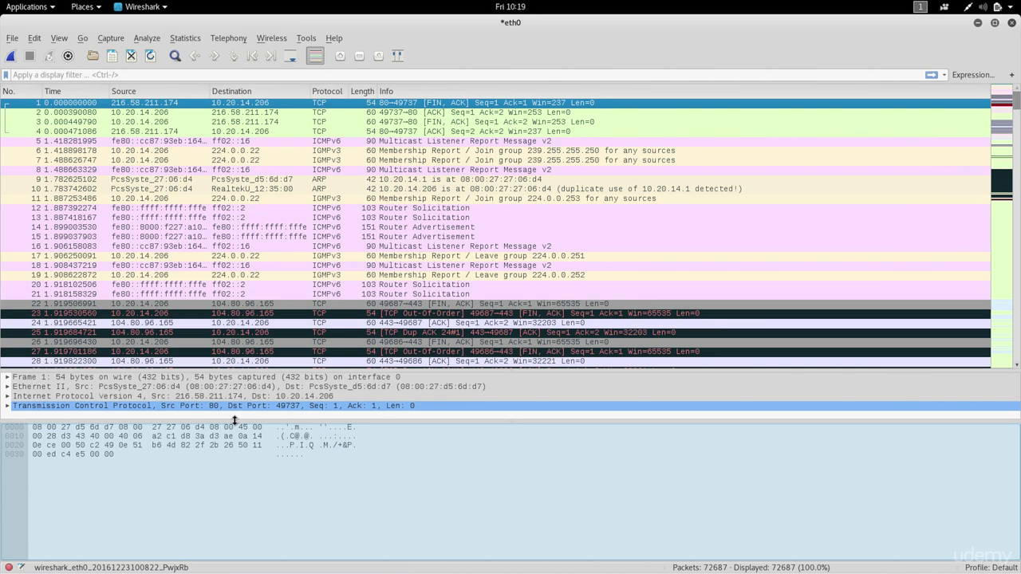
Step: Enlarge the packet details area and check the Ethernet II and Internet Protocol layers of packet 1
left_click_drag(234, 420, 234, 496)
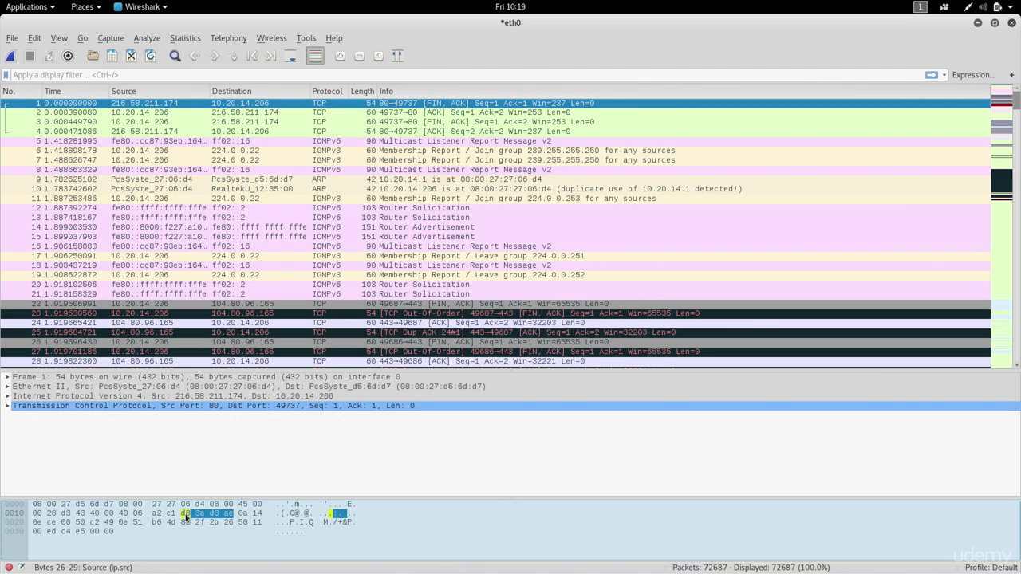
left_click(7, 386)
left_click(7, 386)
left_click(12, 396)
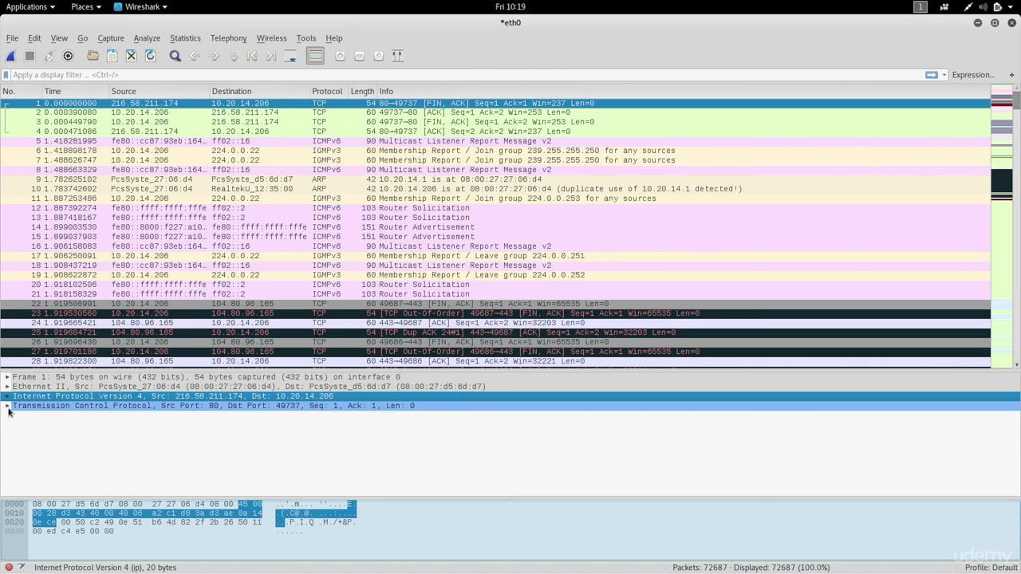
Step: Expand the Transmission Control Protocol layer of packet 1, look through its fields and collapse it again
left_click(7, 406)
scroll(107, 463, "down", 2)
left_click(107, 444)
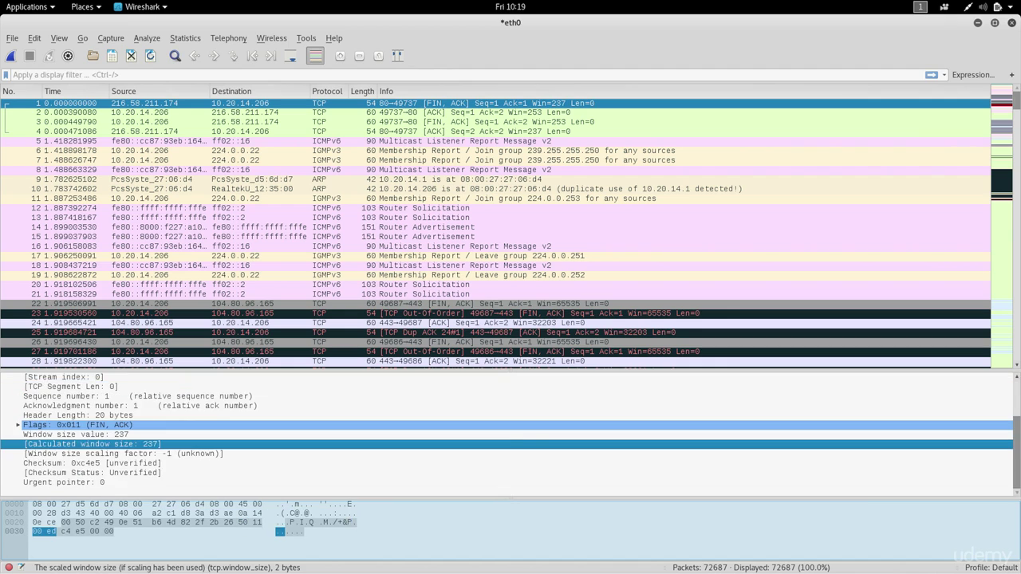
scroll(107, 444, "up", 2)
left_click(107, 444)
key("Down")
key("Down")
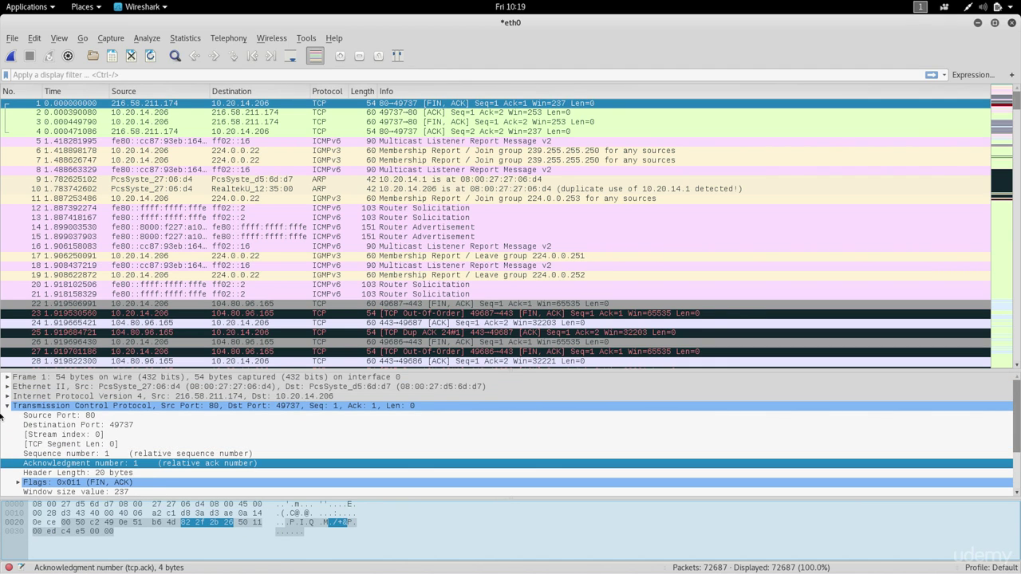
left_click(7, 406)
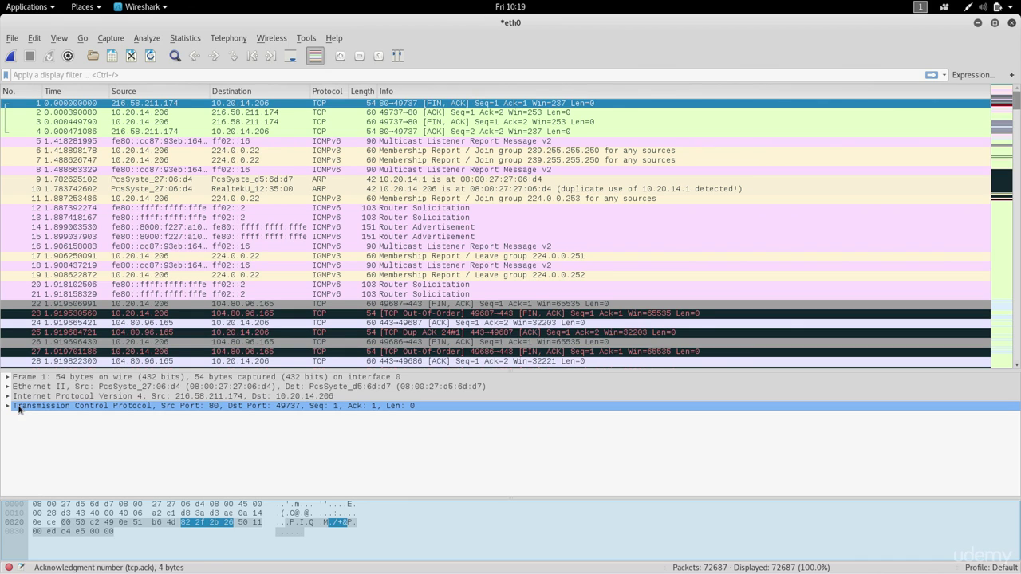
Step: Open packet 1 in its own window, examine its expanded Transmission Control Protocol layer and close the window
double_click(265, 108)
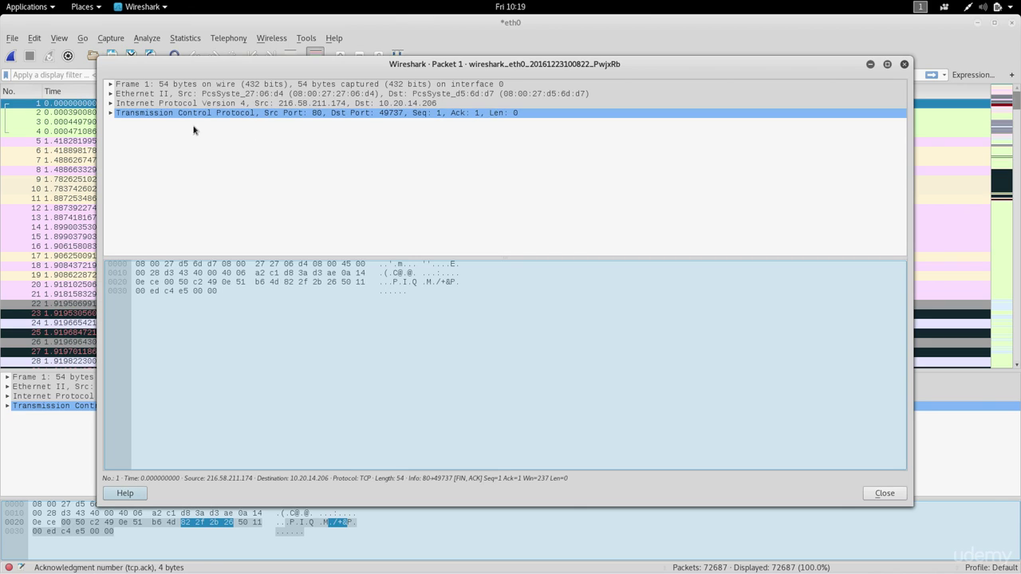
left_click(111, 113)
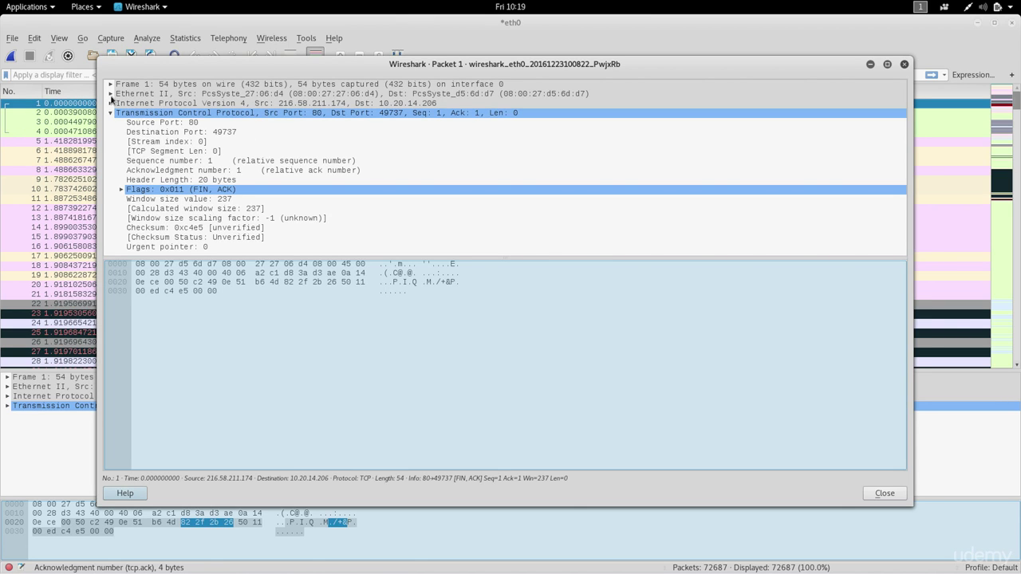
left_click(903, 64)
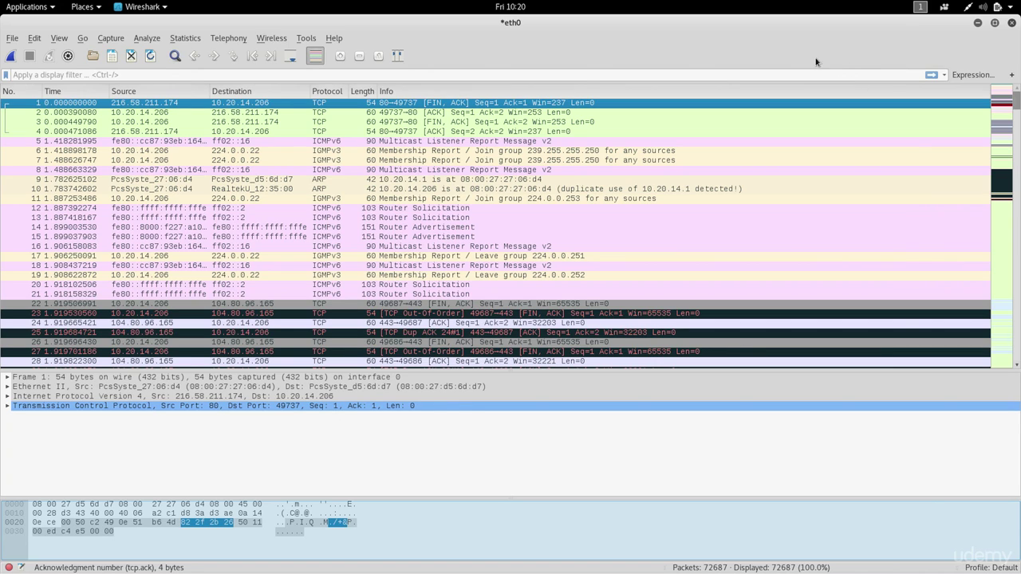
Step: Apply the display filter http to the captured packets
left_click(720, 77)
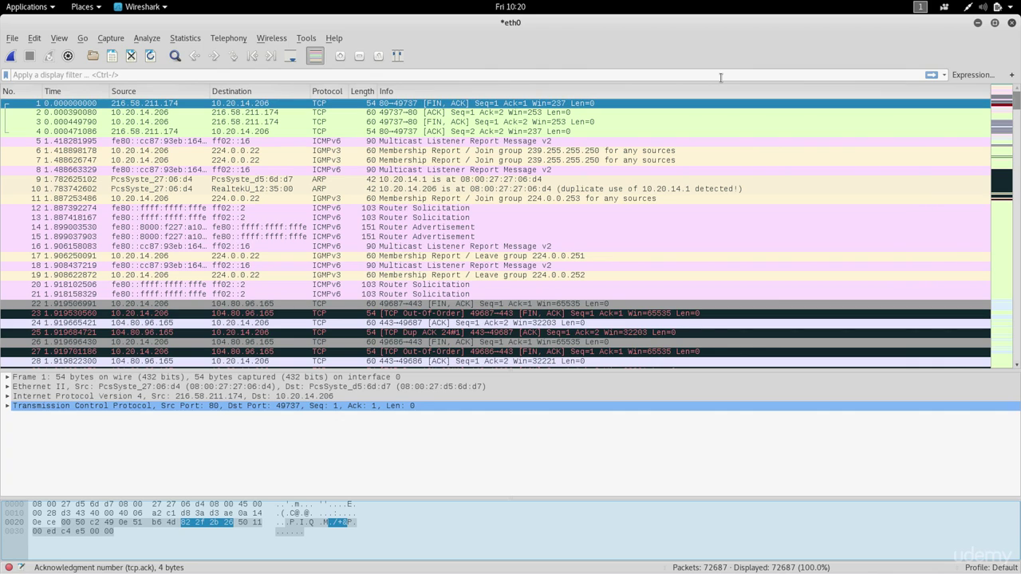
type("http")
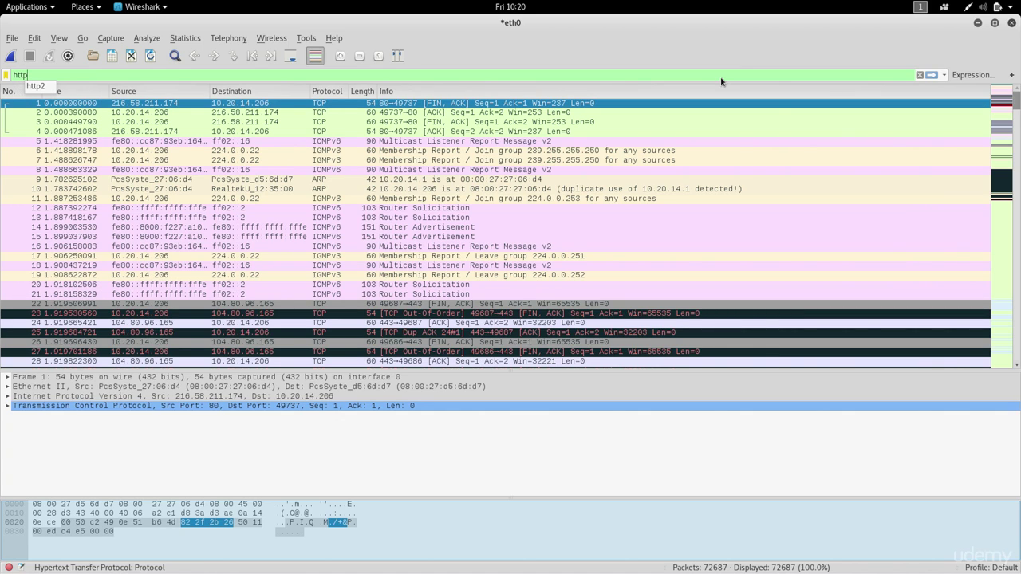
key("Return")
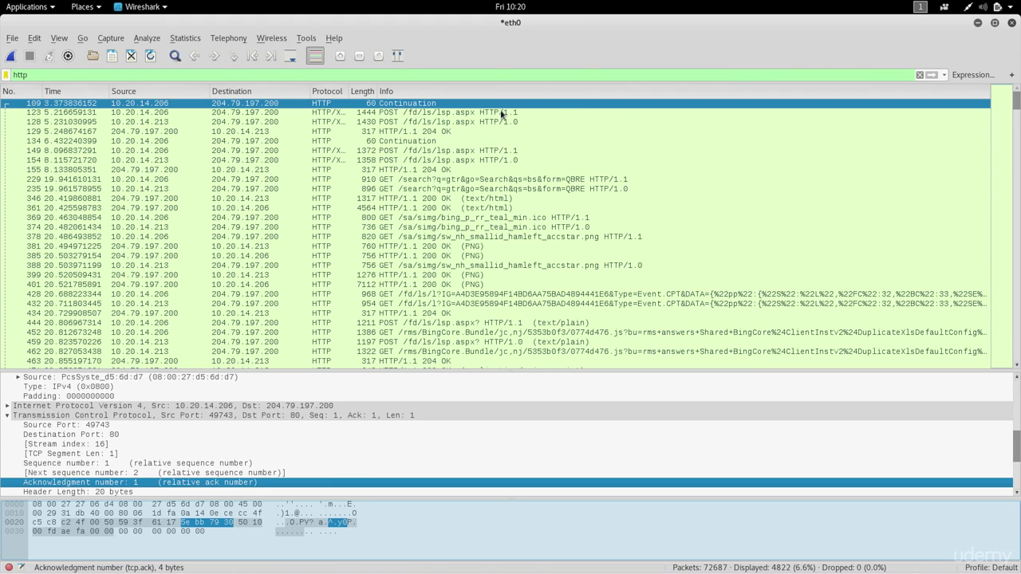
Step: Open packet 123, a POST request to /fd/ls/lsp.aspx, in its own window and enlarge the area showing its layers
left_click(428, 112)
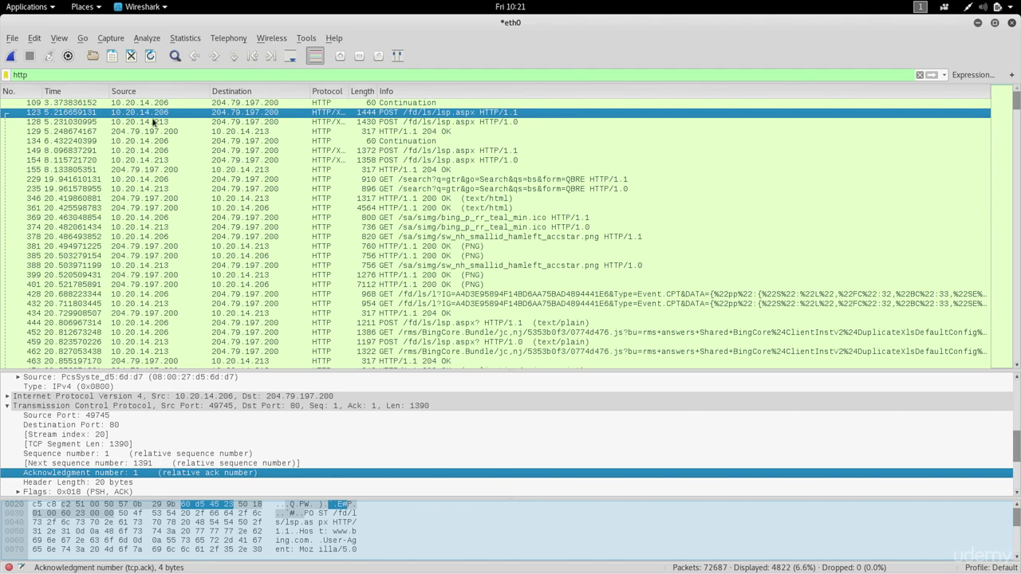
double_click(237, 116)
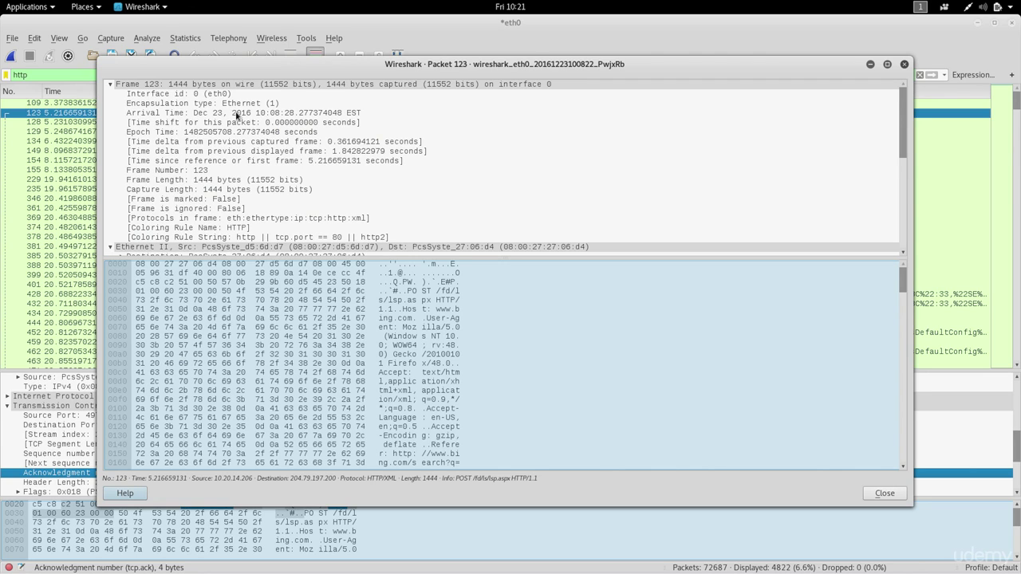
left_click_drag(456, 257, 463, 449)
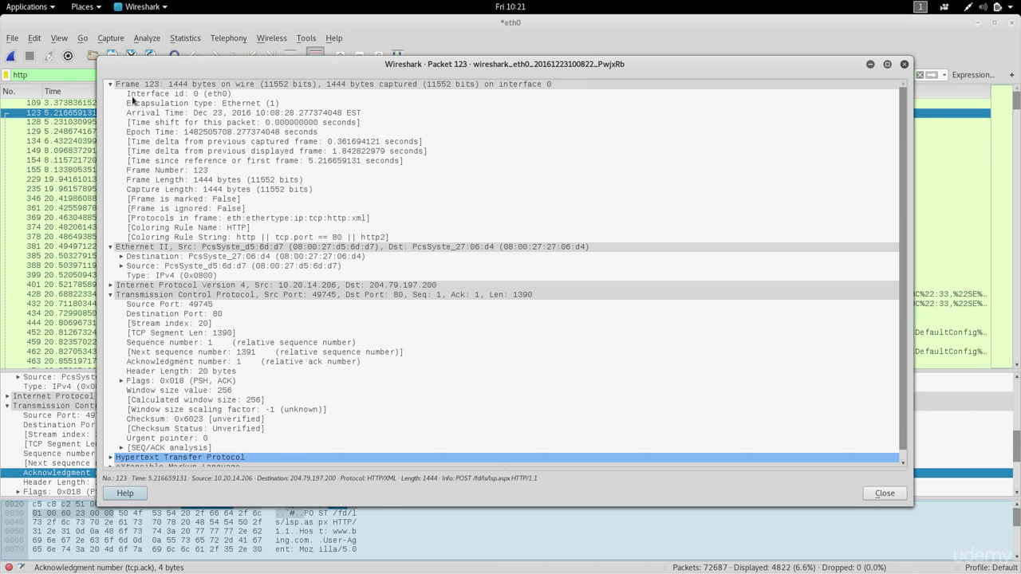
Step: Collapse packet 123's Frame and Ethernet II layers and examine its Internet Protocol layer, including the Destination GeoIP details
left_click(111, 84)
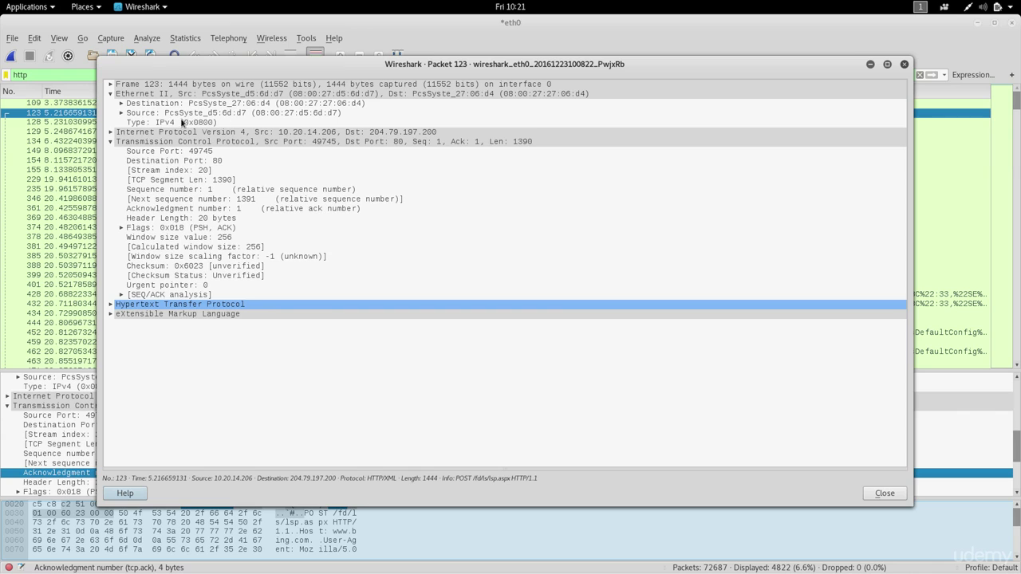
left_click(110, 95)
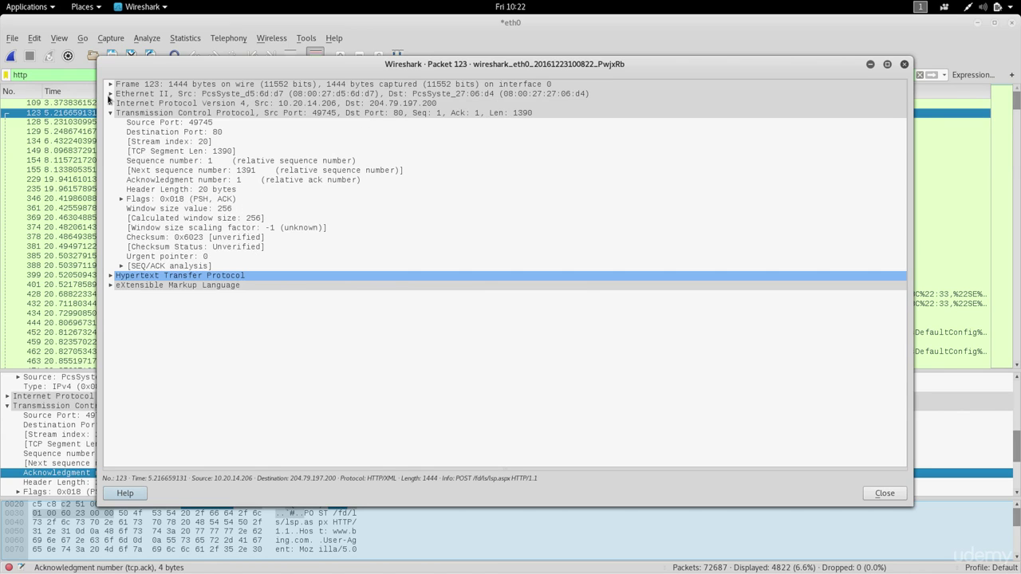
left_click(110, 103)
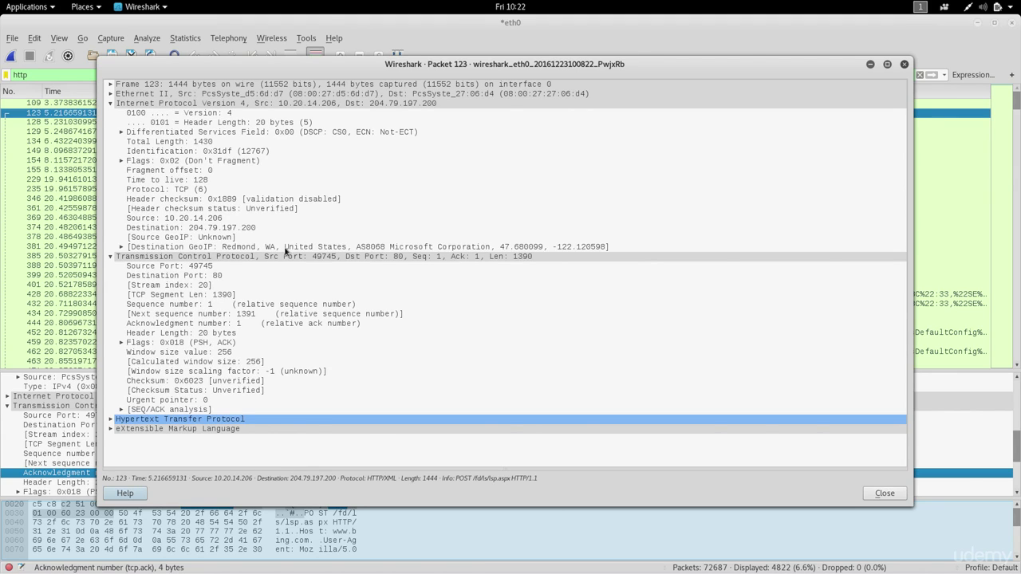
left_click(121, 247)
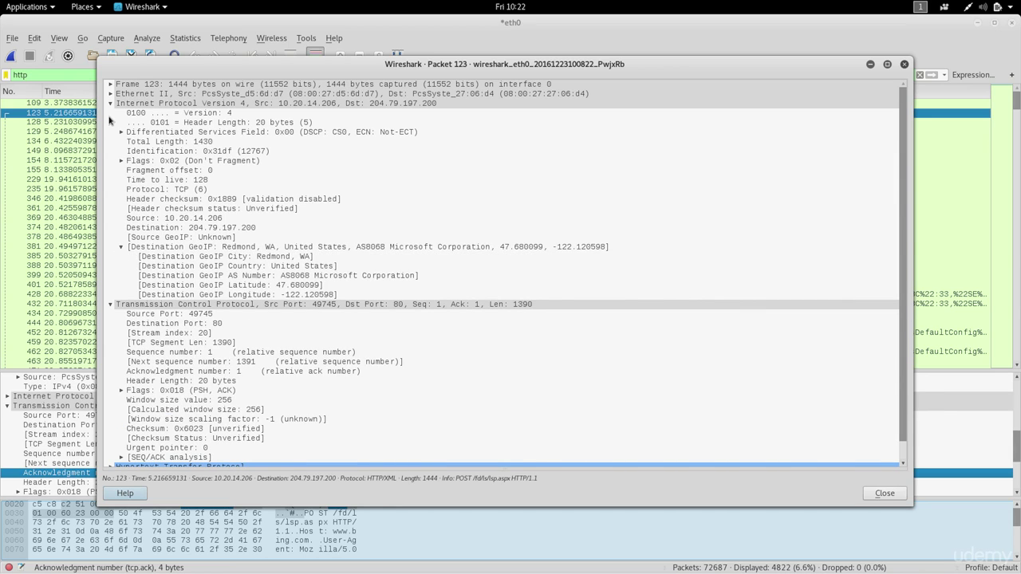
left_click(111, 105)
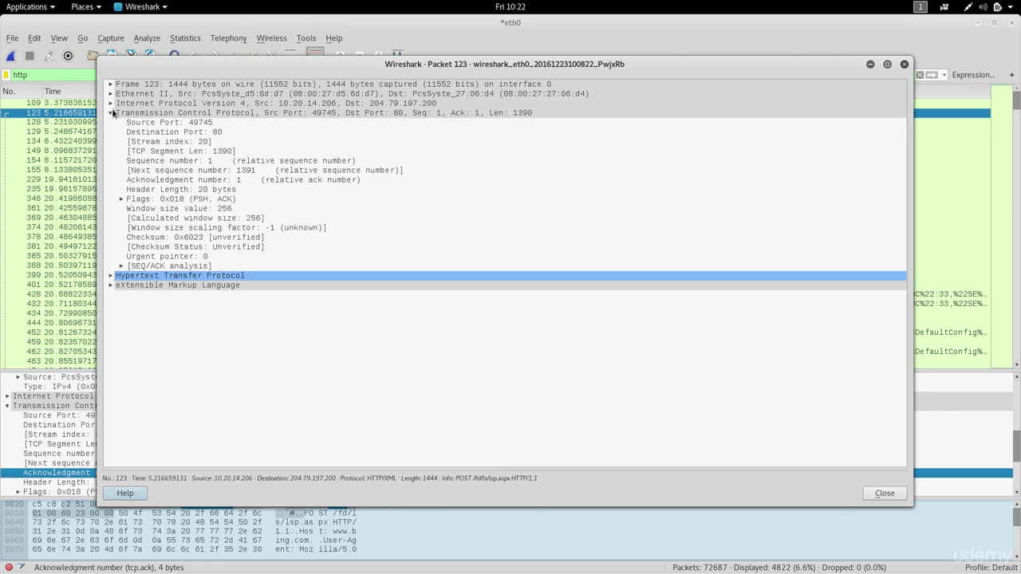
Step: Examine the Host and Referer fields in packet 123's Hypertext Transfer Protocol layer, and close the packet window
left_click(111, 113)
left_click(111, 123)
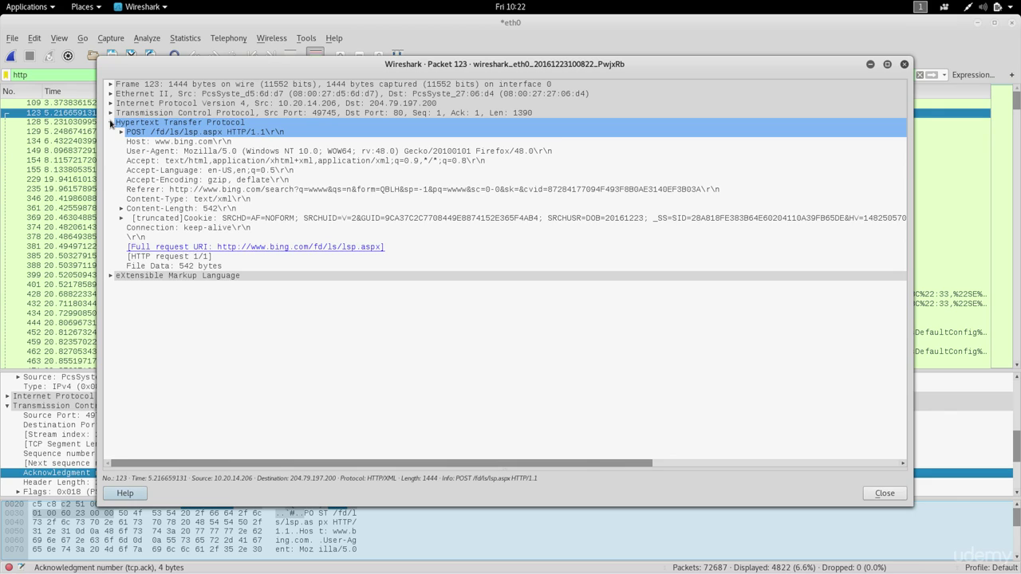
left_click(111, 123)
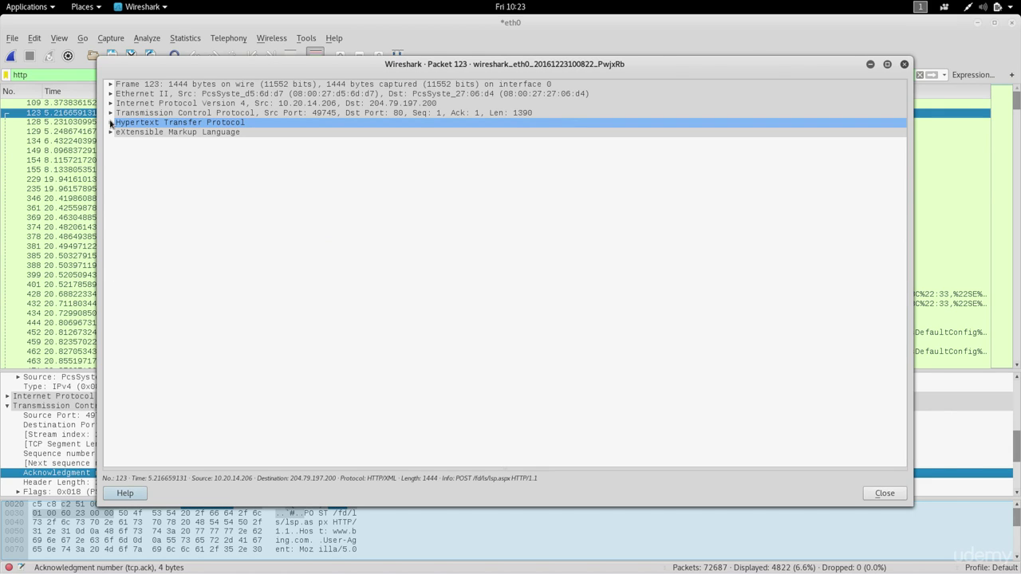
left_click(111, 123)
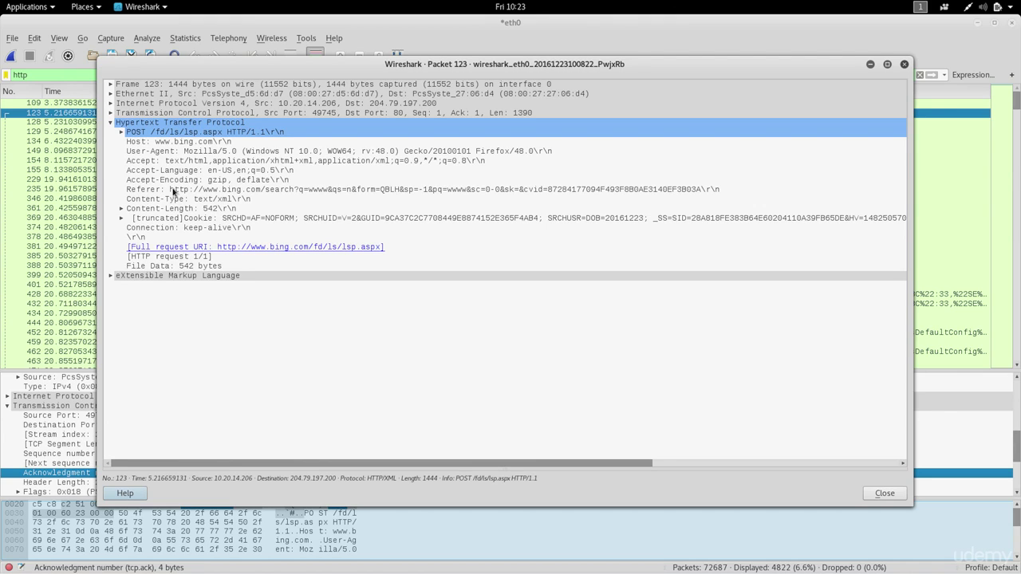
left_click(156, 143)
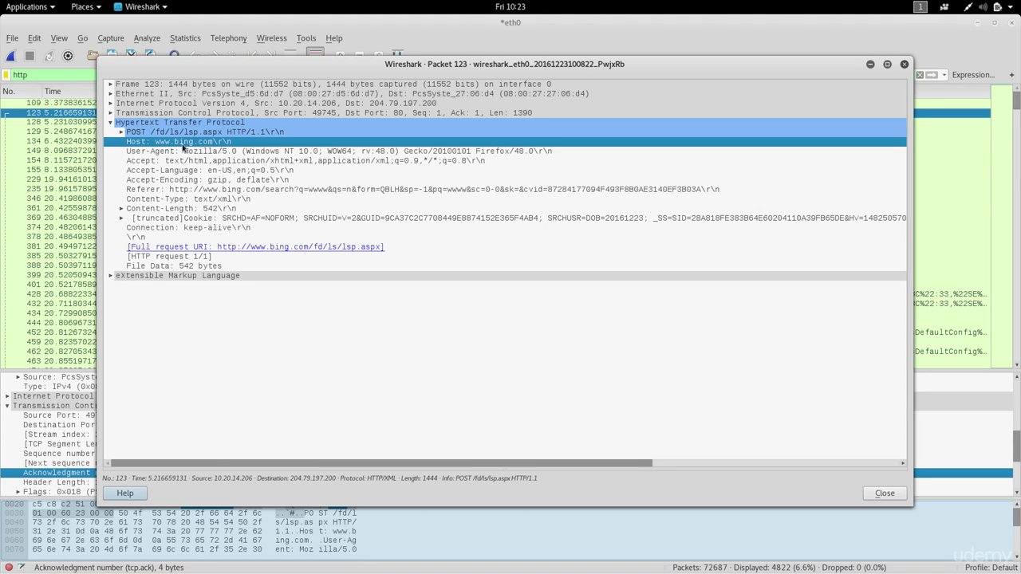
left_click(290, 189)
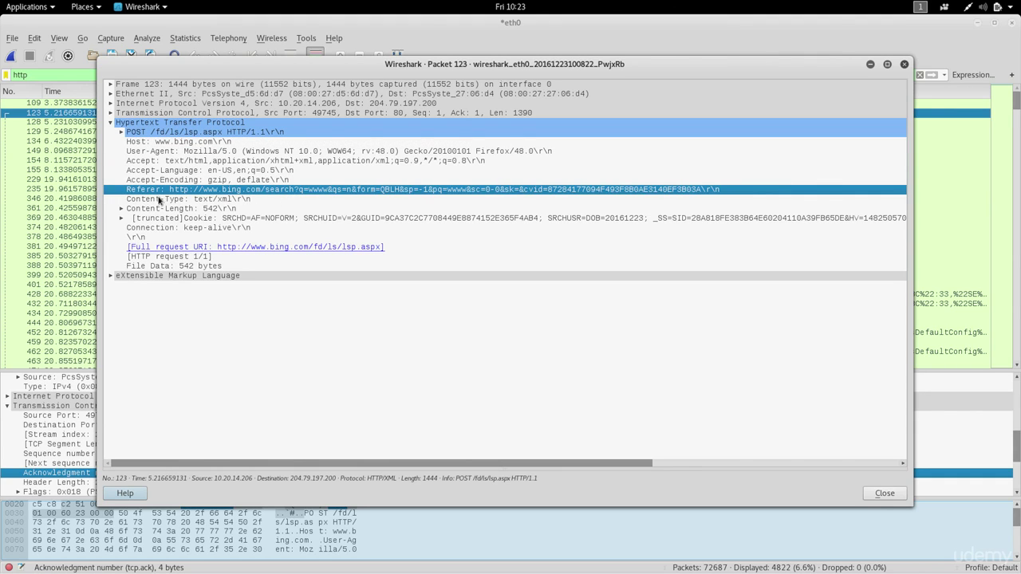
left_click(905, 64)
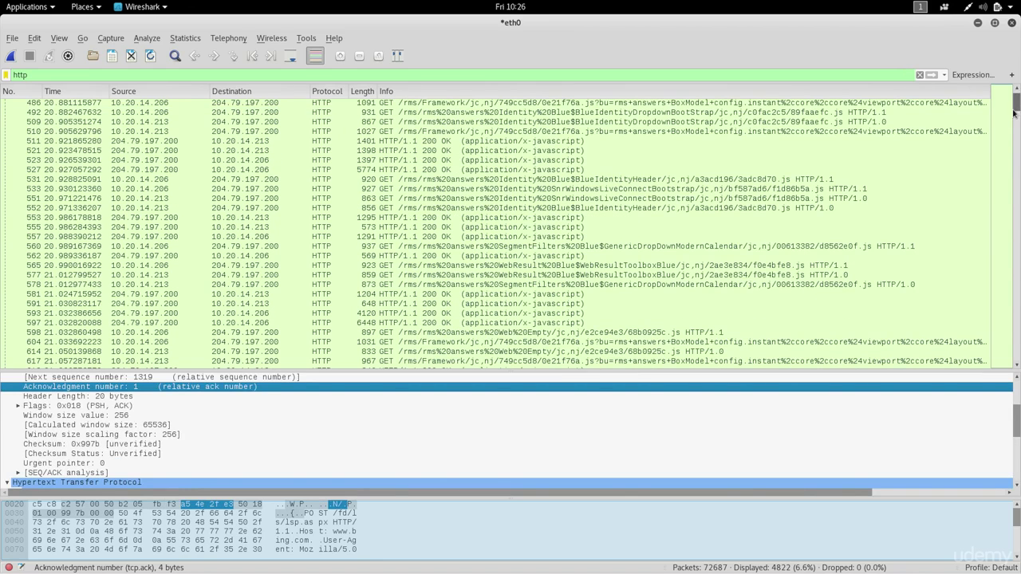
Step: Open POST packet 814 in its own window, inspect the Referer field of its HTTP layer and close the window
scroll(1015, 115, "down", 10)
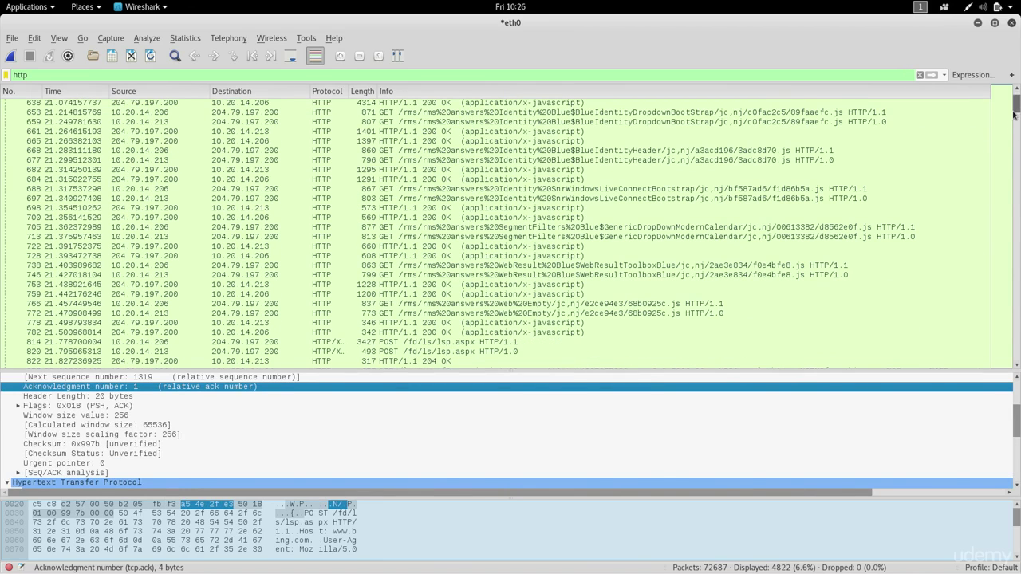
left_click(395, 343)
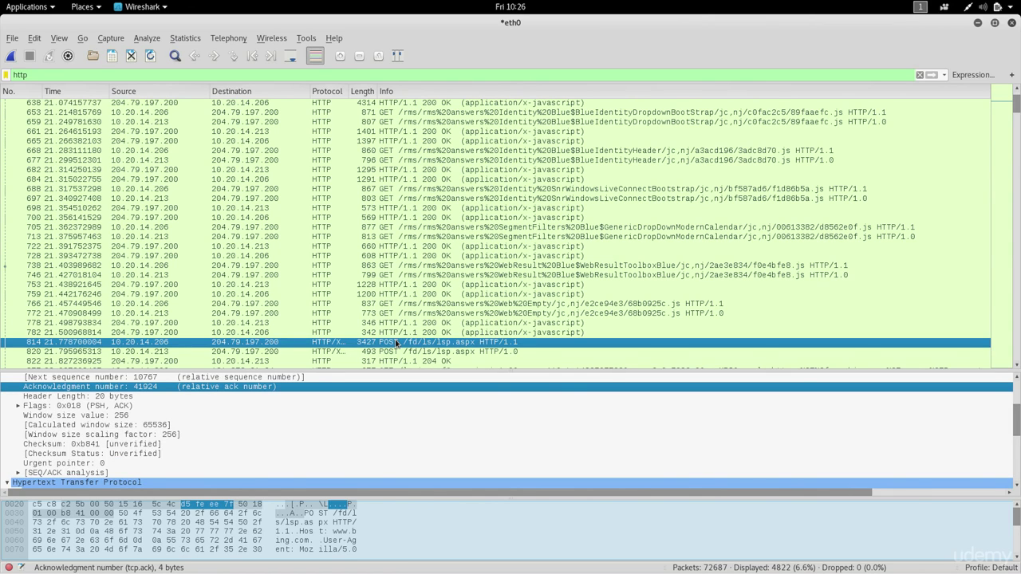
double_click(395, 343)
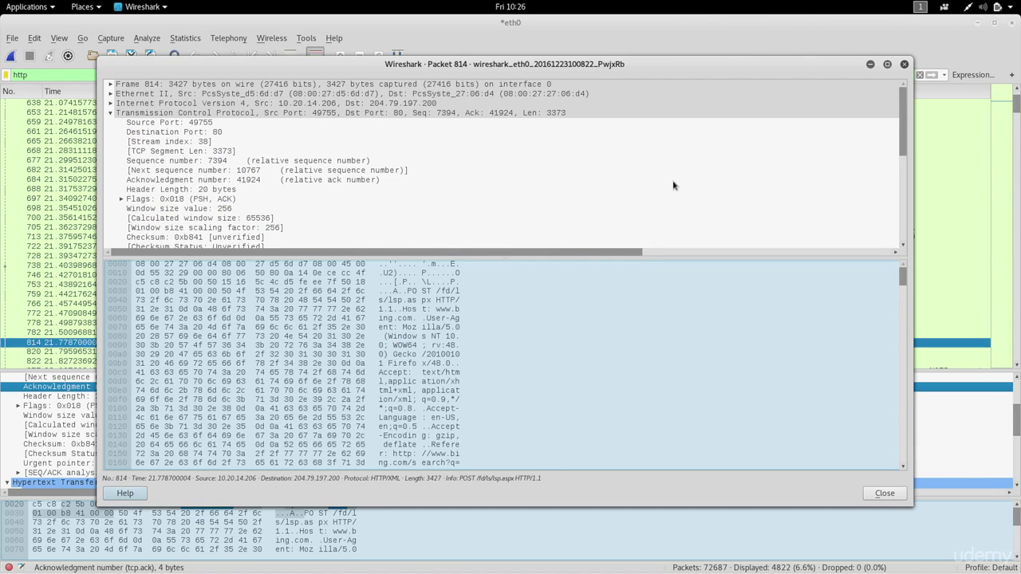
left_click_drag(903, 154, 897, 239)
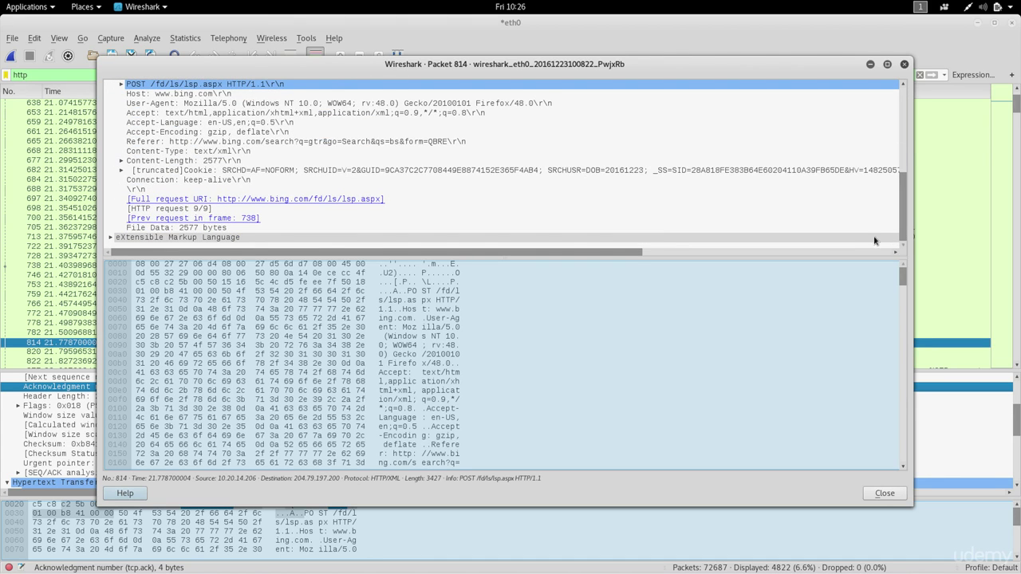
left_click(291, 142)
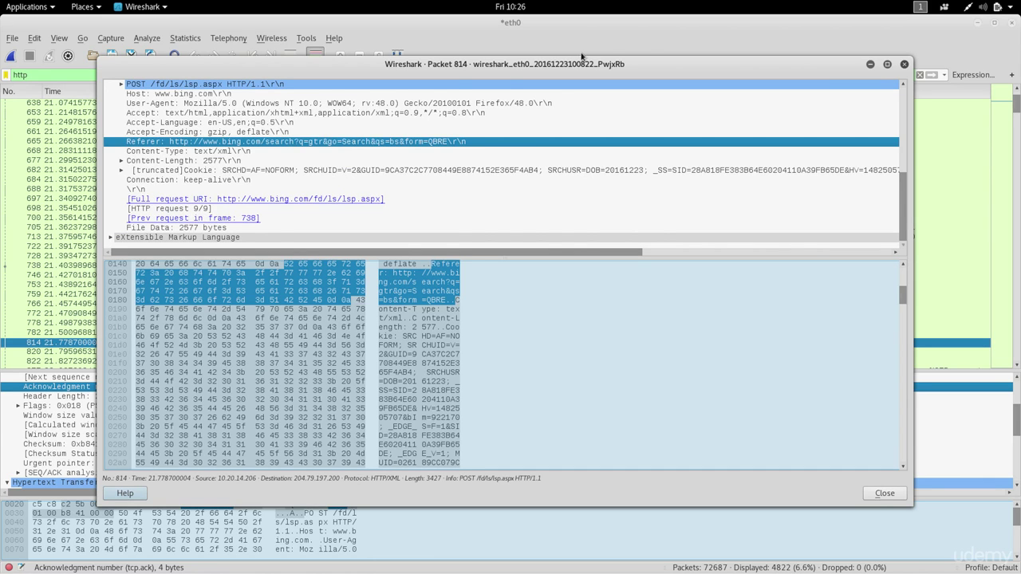
left_click(904, 66)
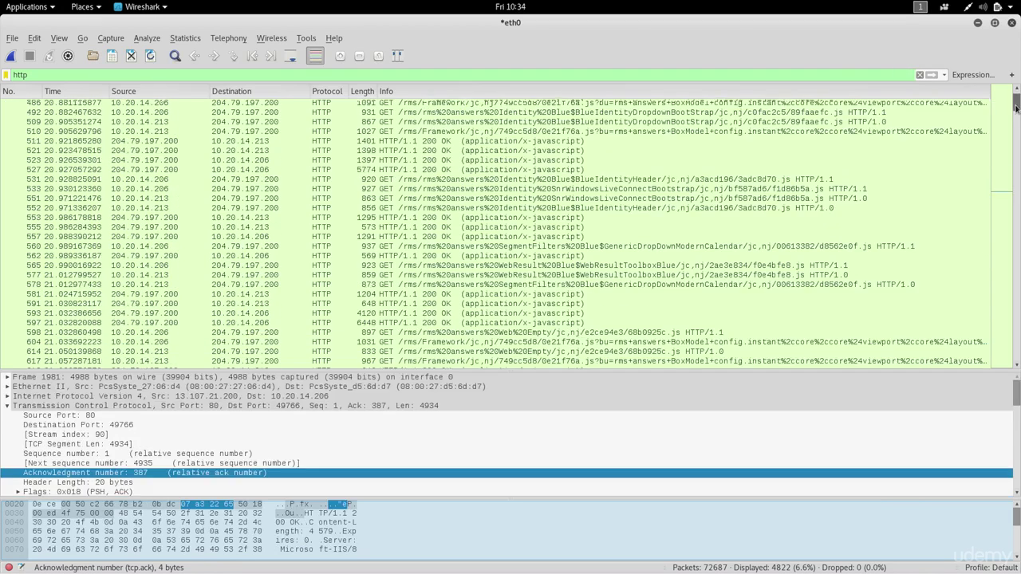
Step: Browse further down the filtered HTTP packets to the image requests around packet 2934
left_click_drag(1016, 110, 1017, 128)
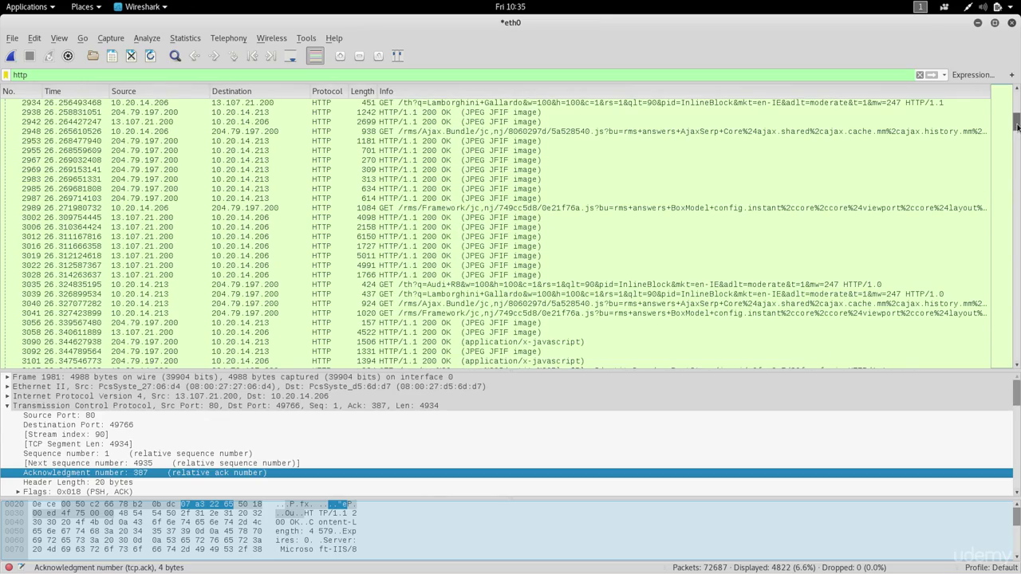